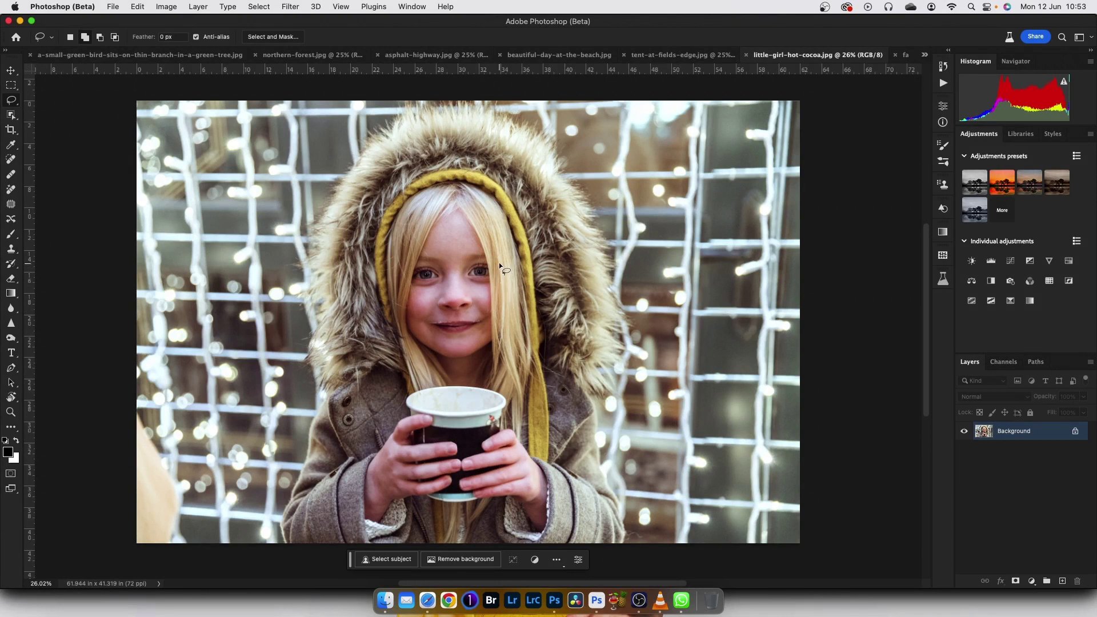
left_click(688, 55)
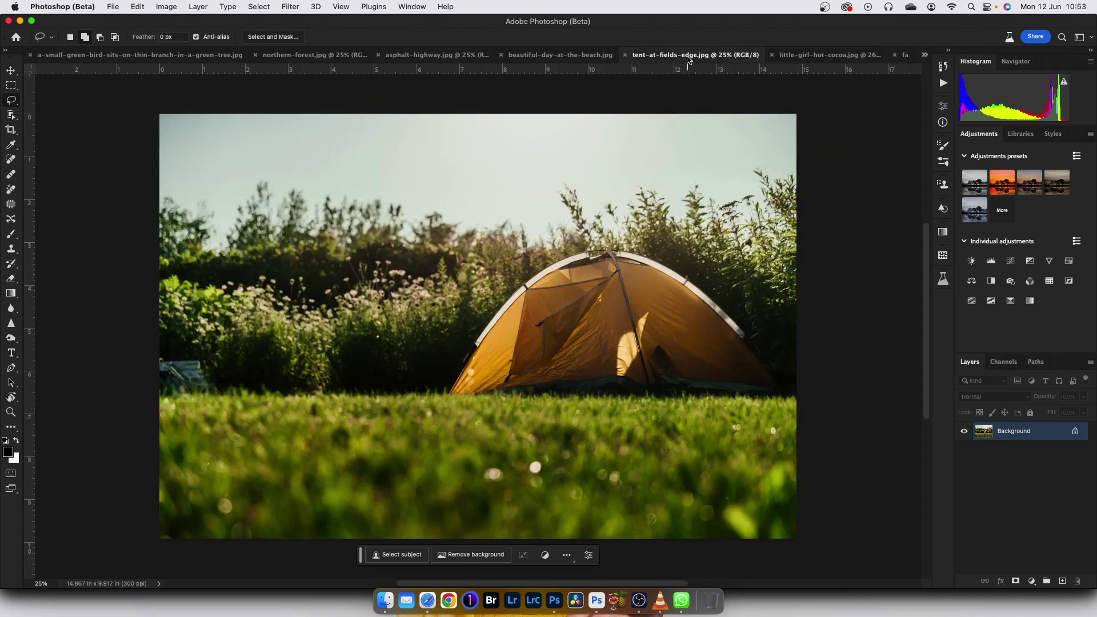
left_click(577, 57)
left_click(400, 57)
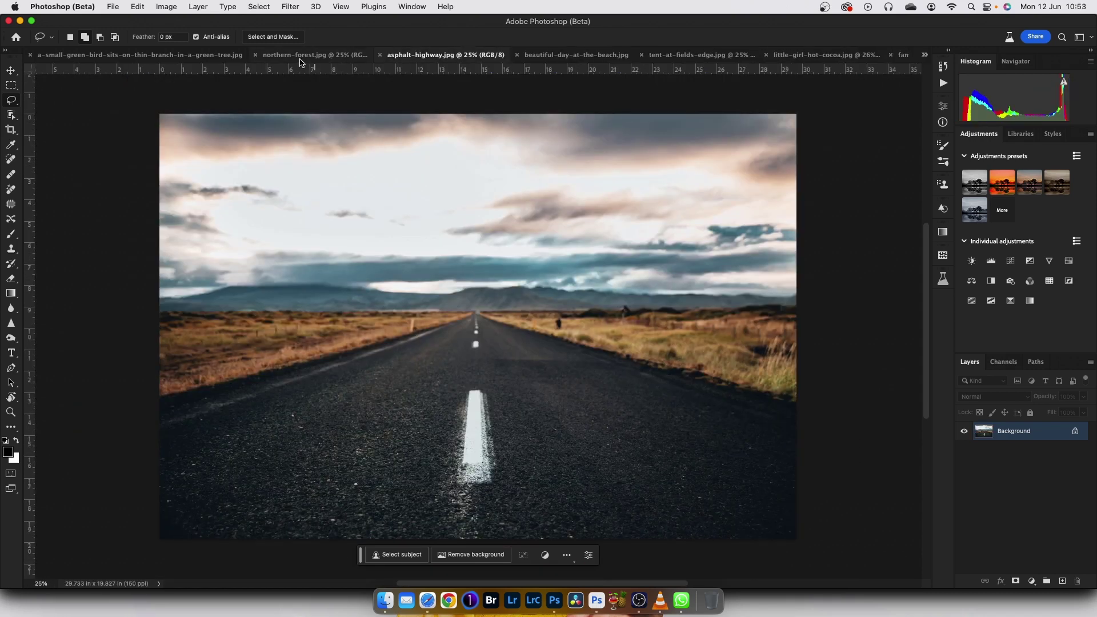
left_click(300, 58)
left_click(255, 57)
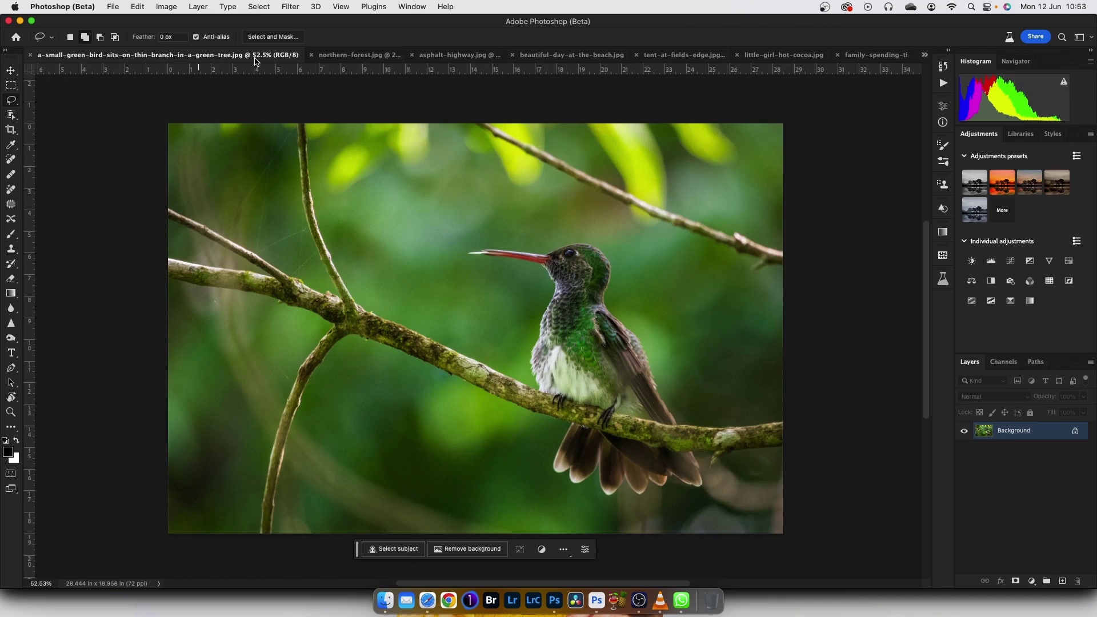
left_click(342, 57)
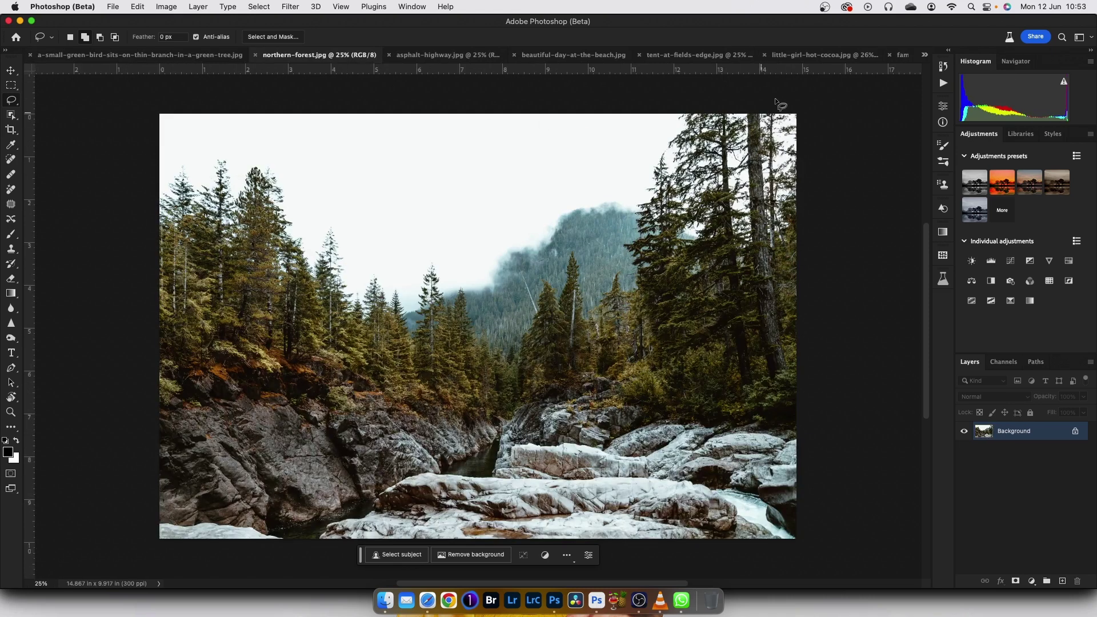
left_click(798, 57)
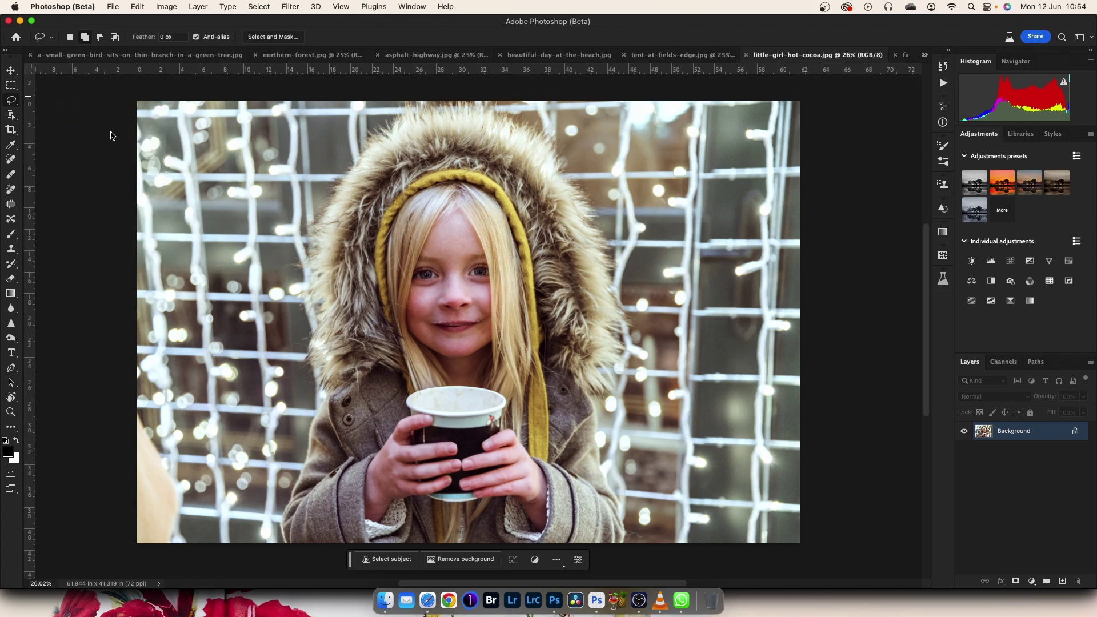
Step: Draw a closed lasso around the girl, from her hood top to the photo's bottom edge
left_click_drag(377, 101, 370, 106)
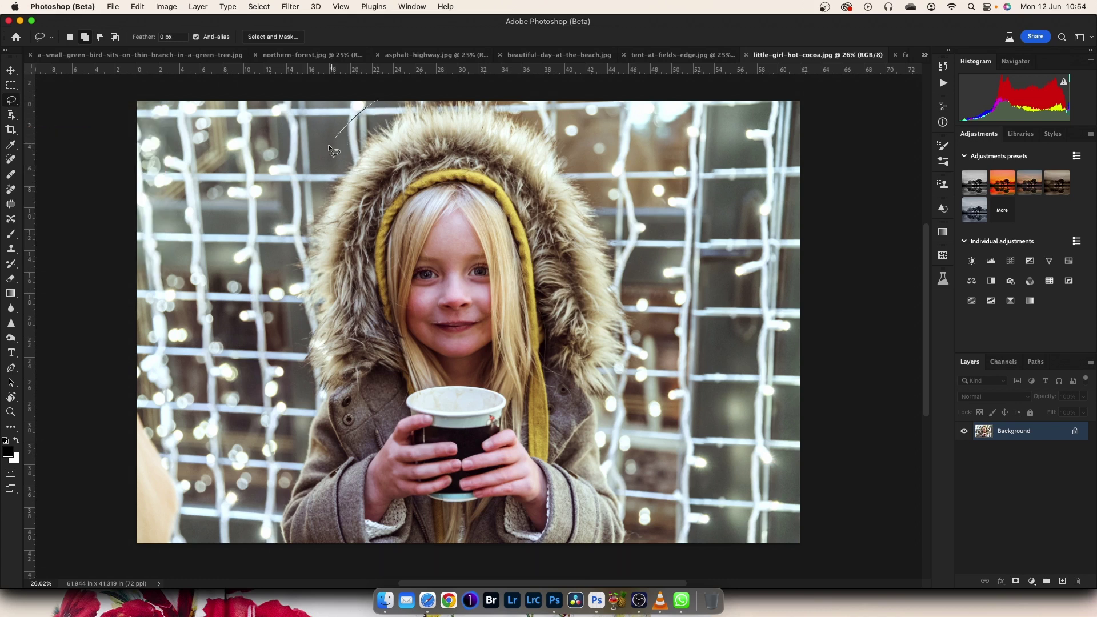
mouse_move(282, 295)
left_mouse_down()
mouse_move(442, 562)
mouse_move(622, 565)
left_mouse_up()
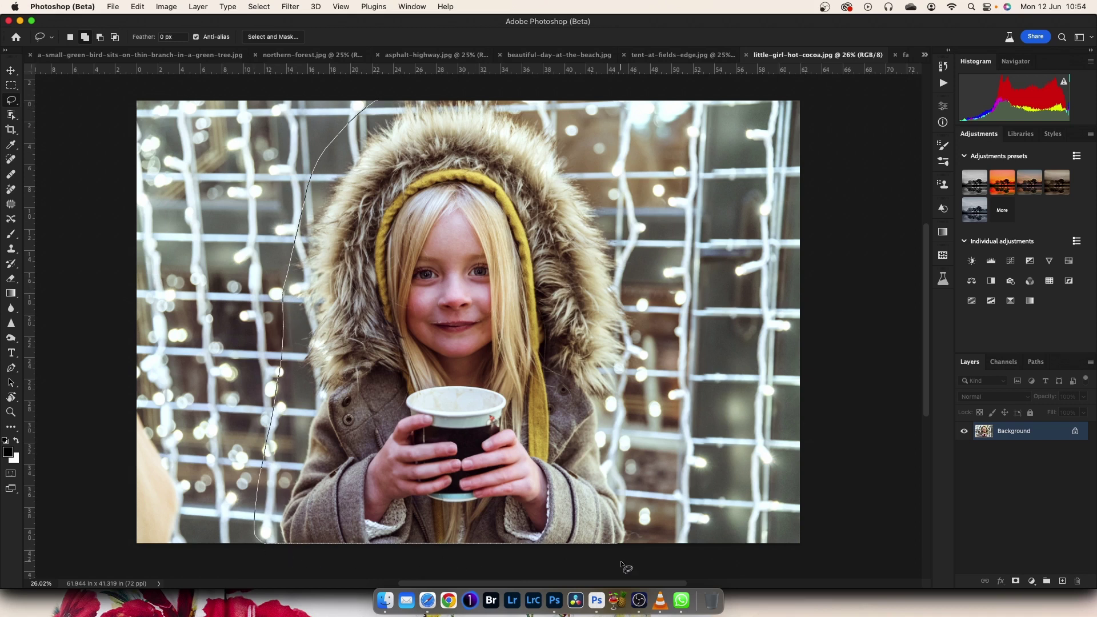
mouse_move(670, 338)
left_mouse_down()
mouse_move(636, 204)
mouse_move(598, 118)
mouse_move(495, 102)
mouse_move(377, 102)
left_mouse_up()
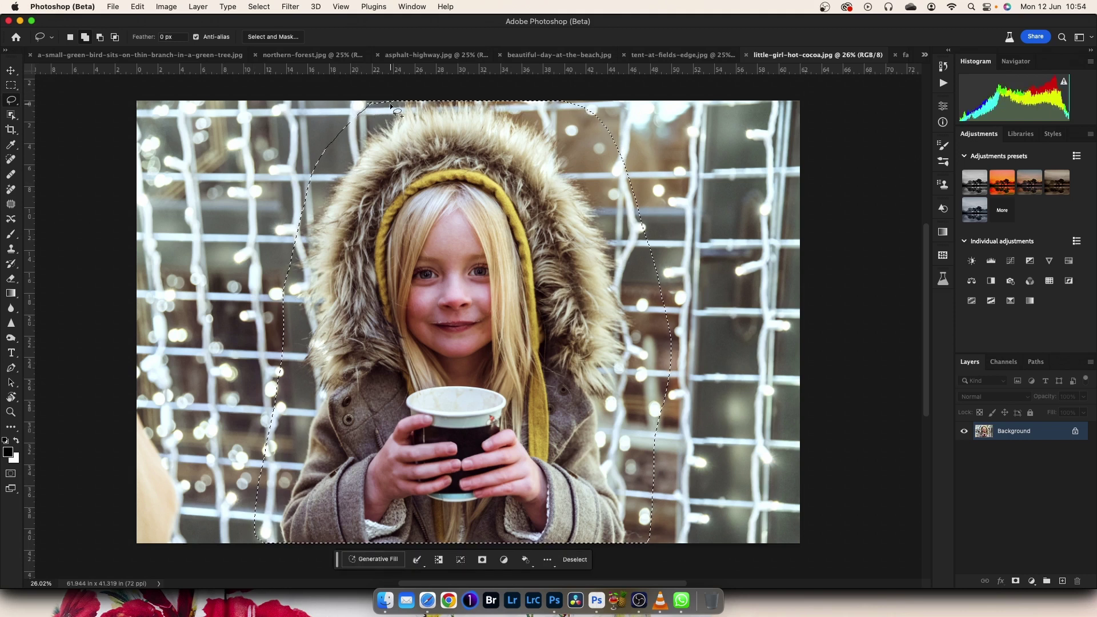
left_click_drag(427, 85, 427, 87)
Step: Remove the girl with a promptless Generative Fill, replacing her with lit wire-grid background
left_click(411, 7)
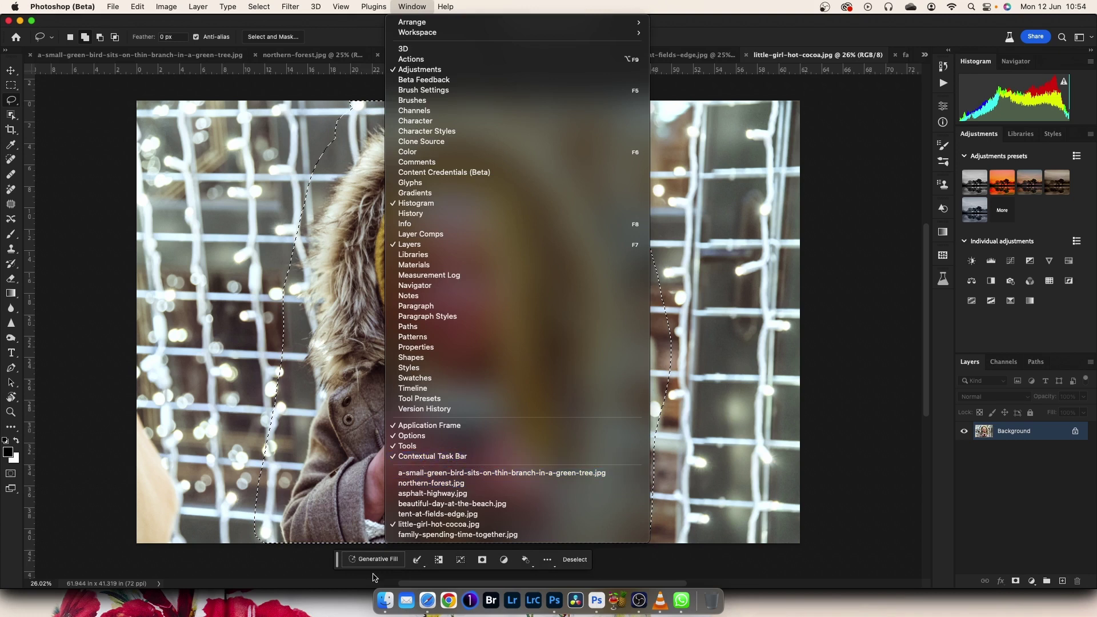
left_click(672, 103)
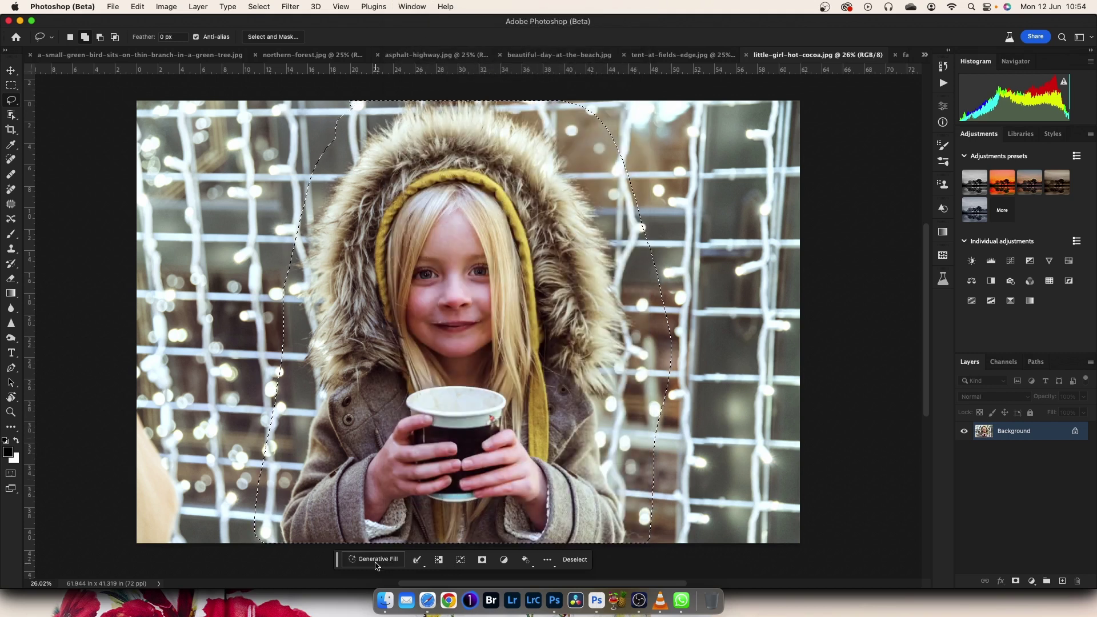
left_click(376, 565)
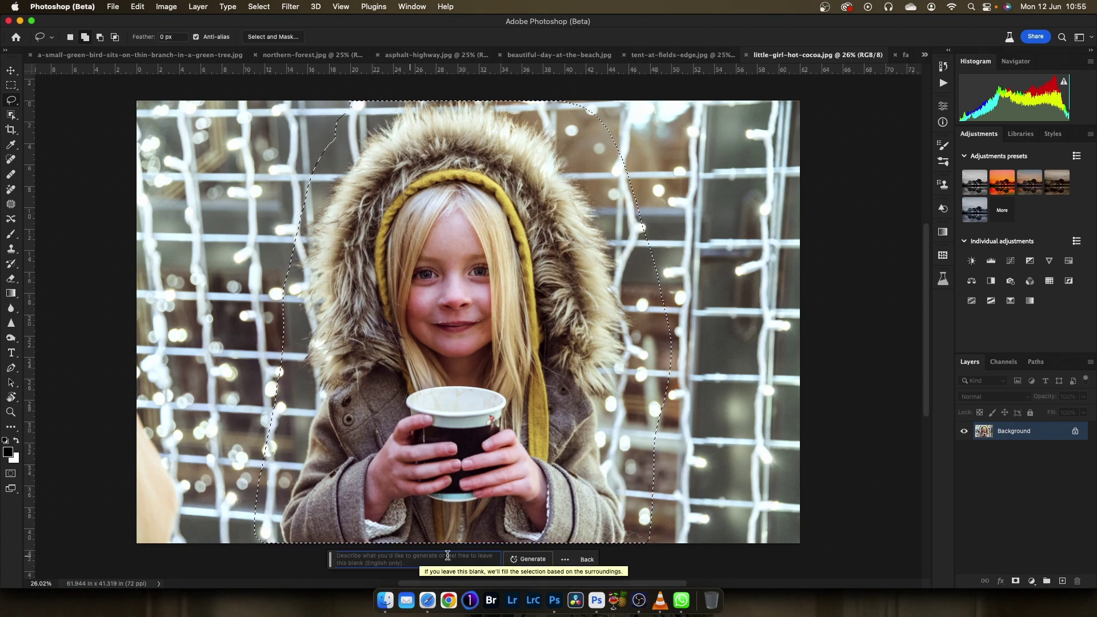
left_click(537, 560)
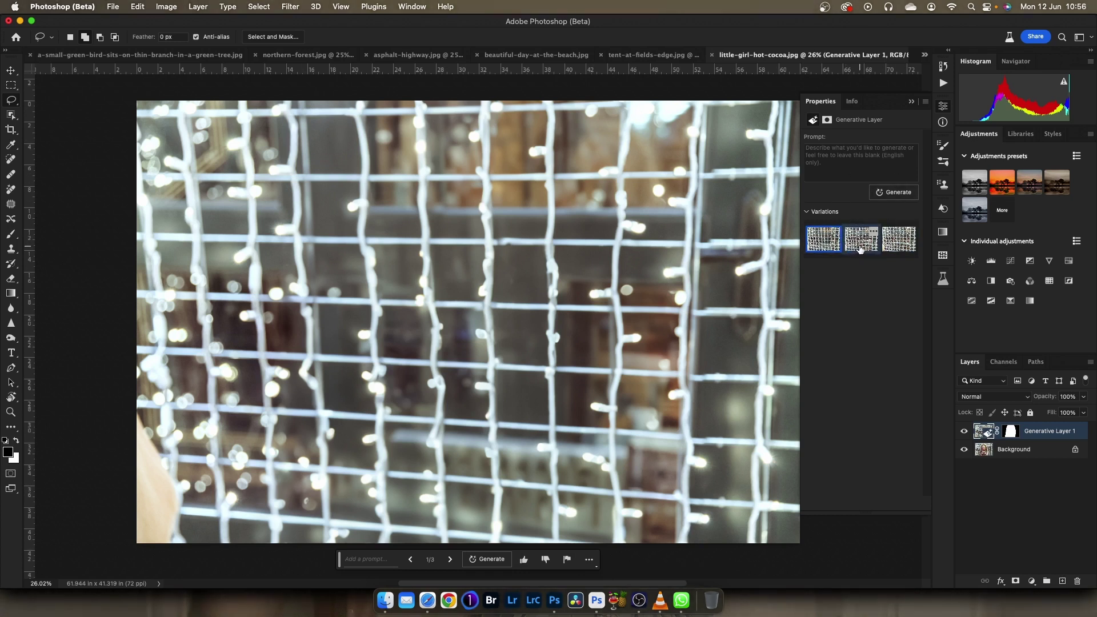
Step: Preview the second and third girl-removal variations in Properties
left_click(869, 247)
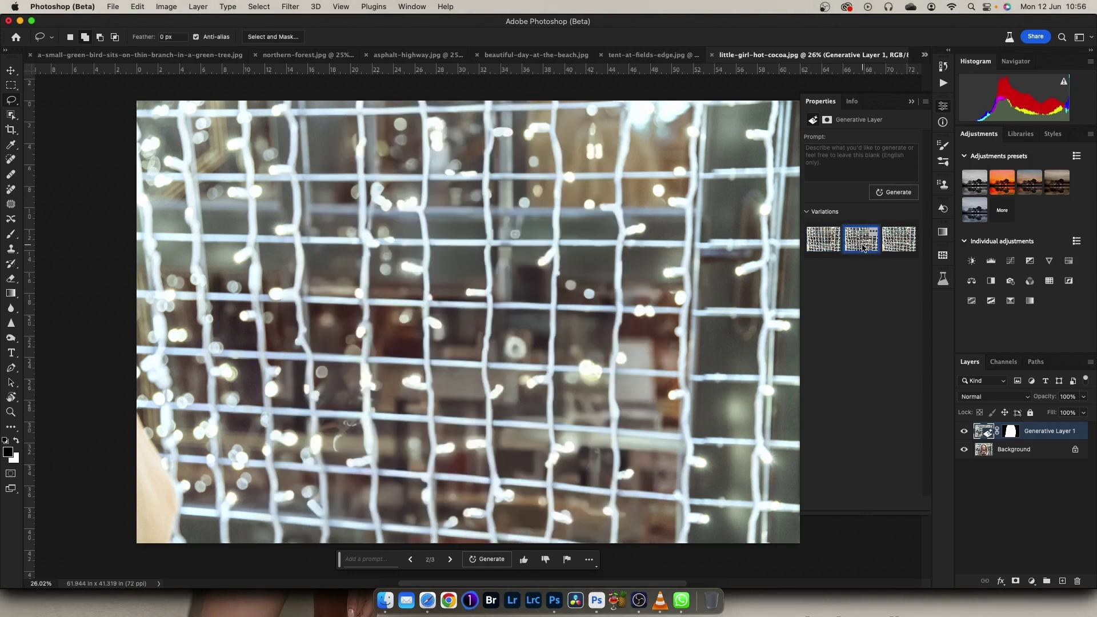
mouse_move(861, 239)
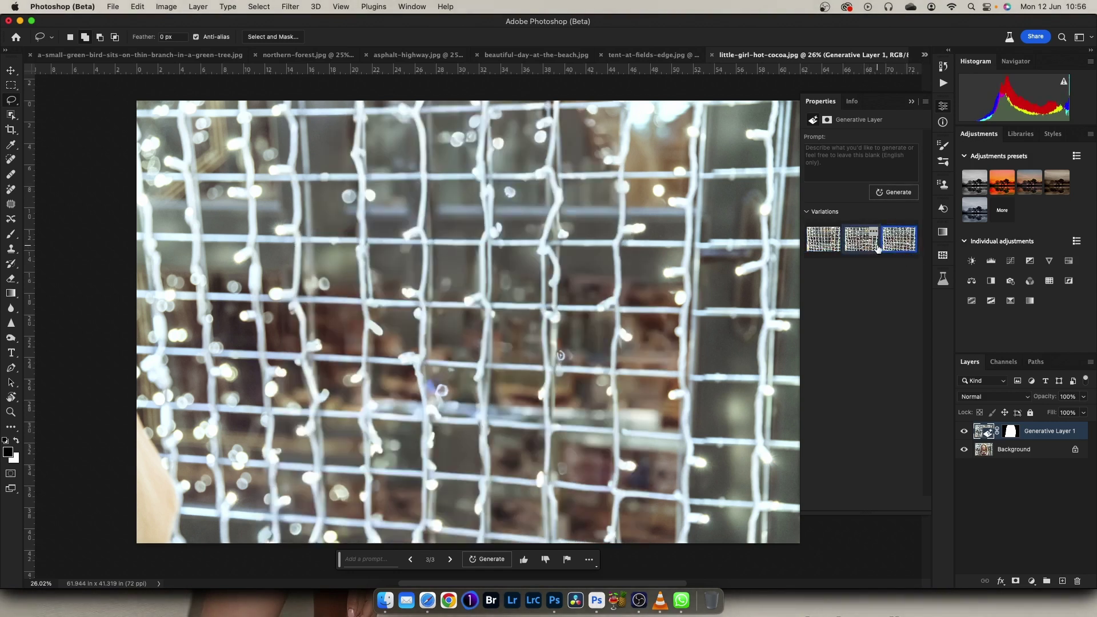
left_click(876, 247)
left_click(822, 240)
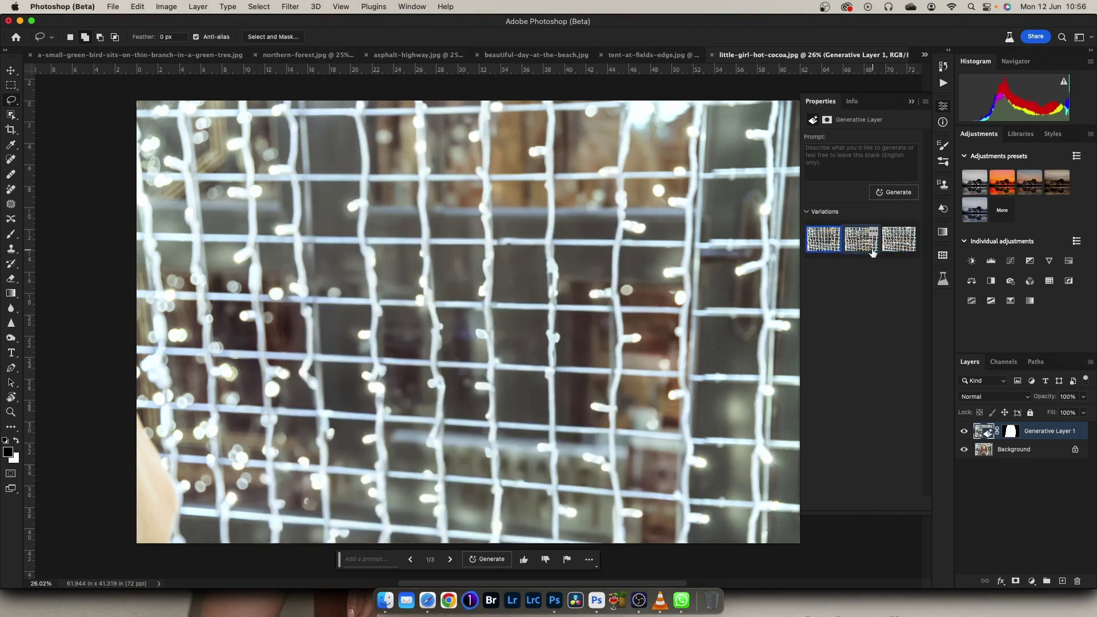
left_click(861, 240)
left_click(905, 251)
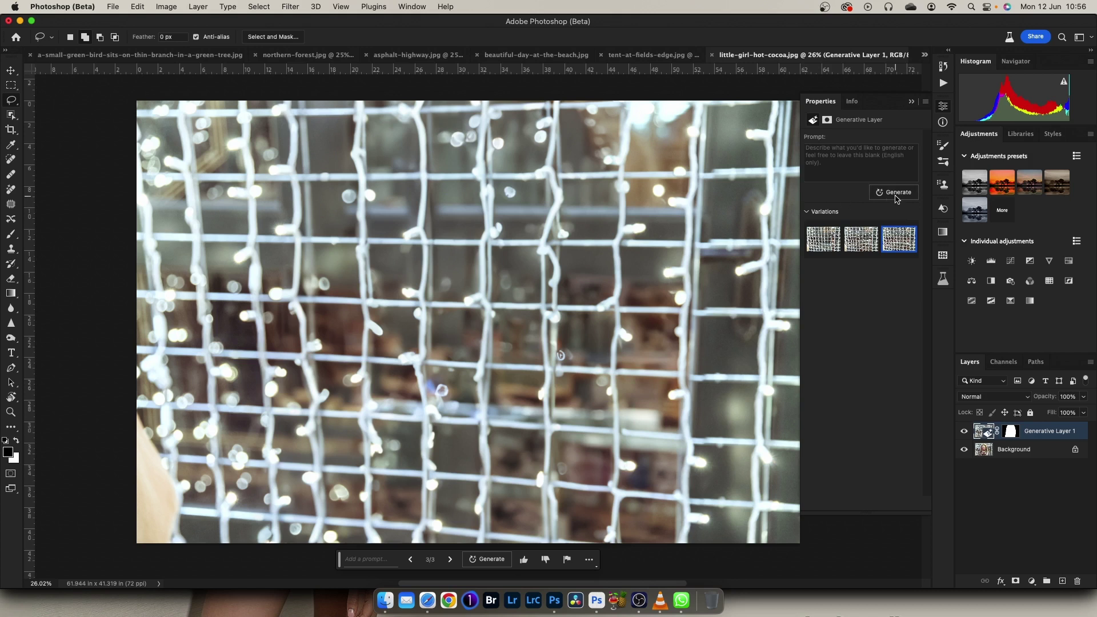
Step: Generate three more variations, settle on the first, then show the tent-at-fields-edge photo
left_click(895, 194)
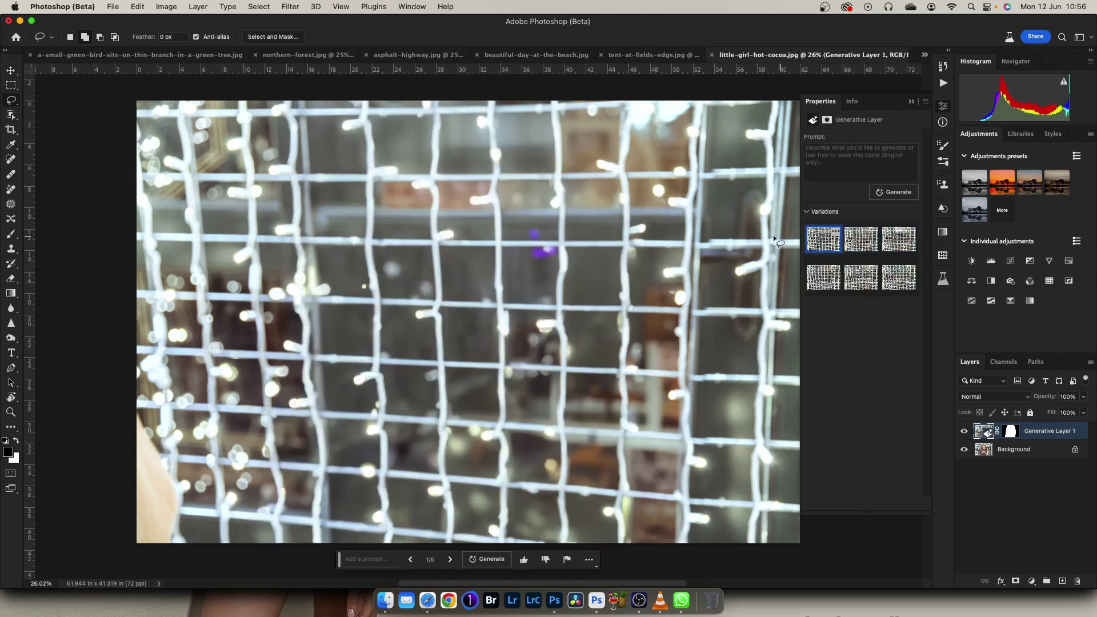
left_click(858, 247)
left_click(896, 247)
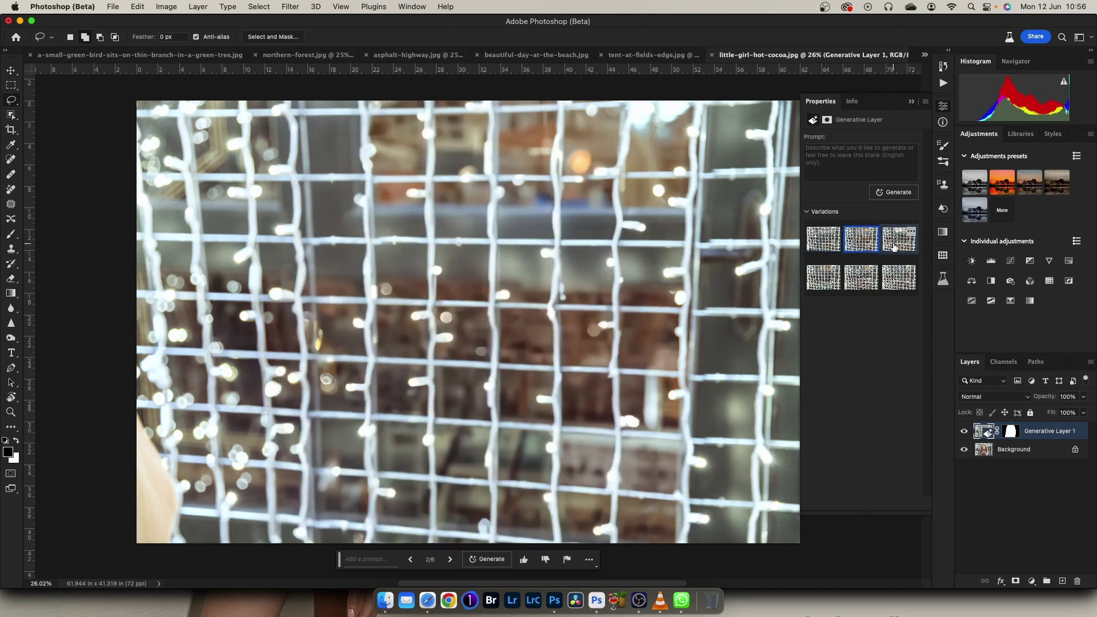
left_click(824, 247)
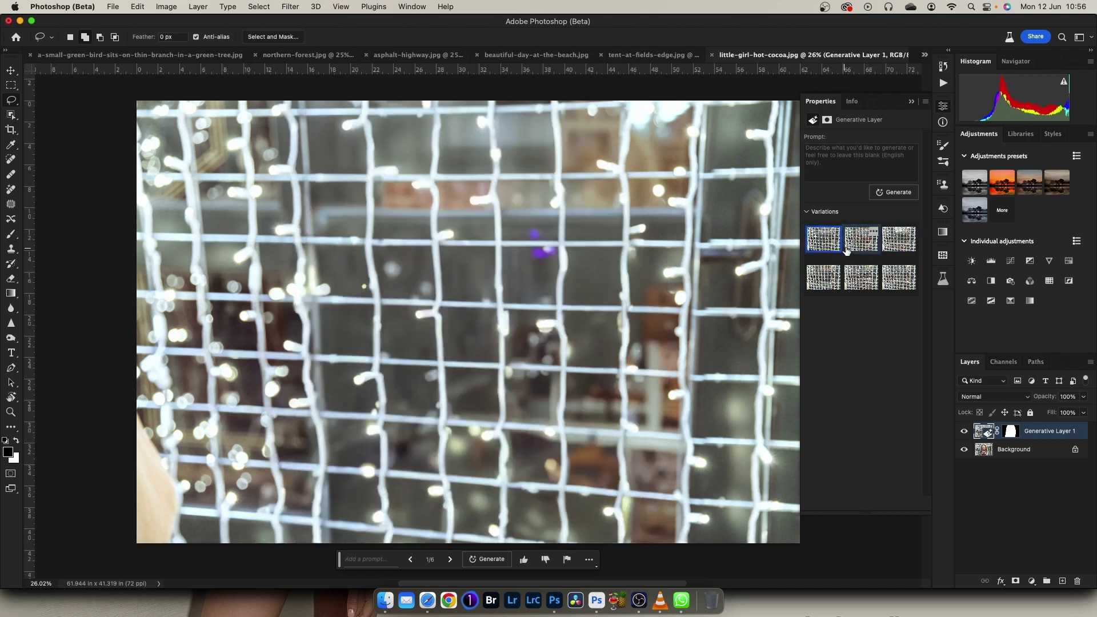
left_click(858, 247)
left_click(897, 247)
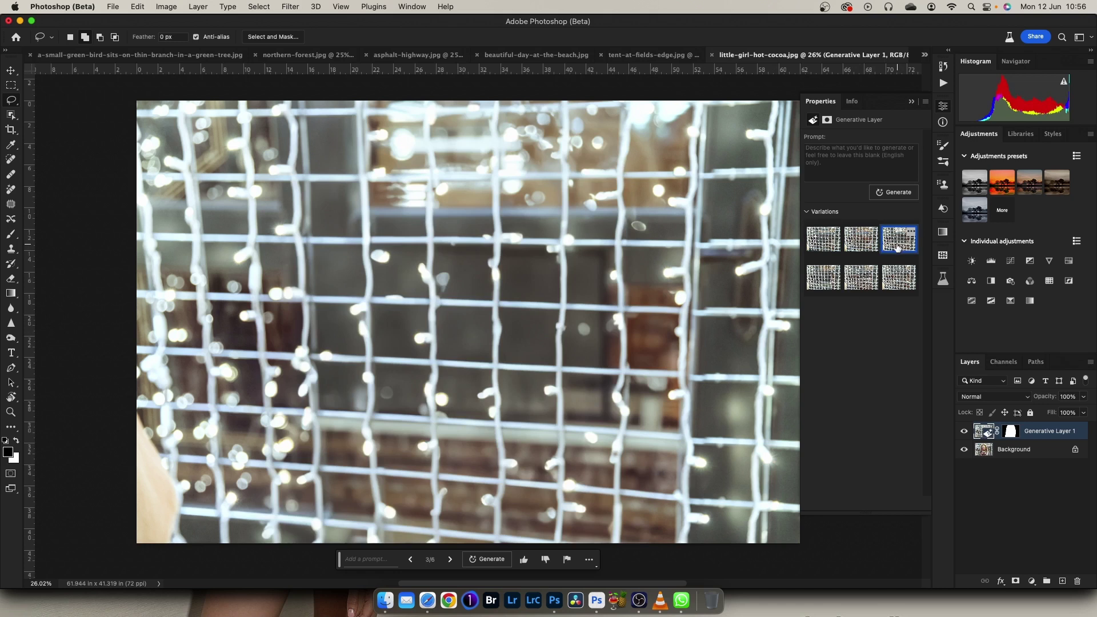
left_click(859, 246)
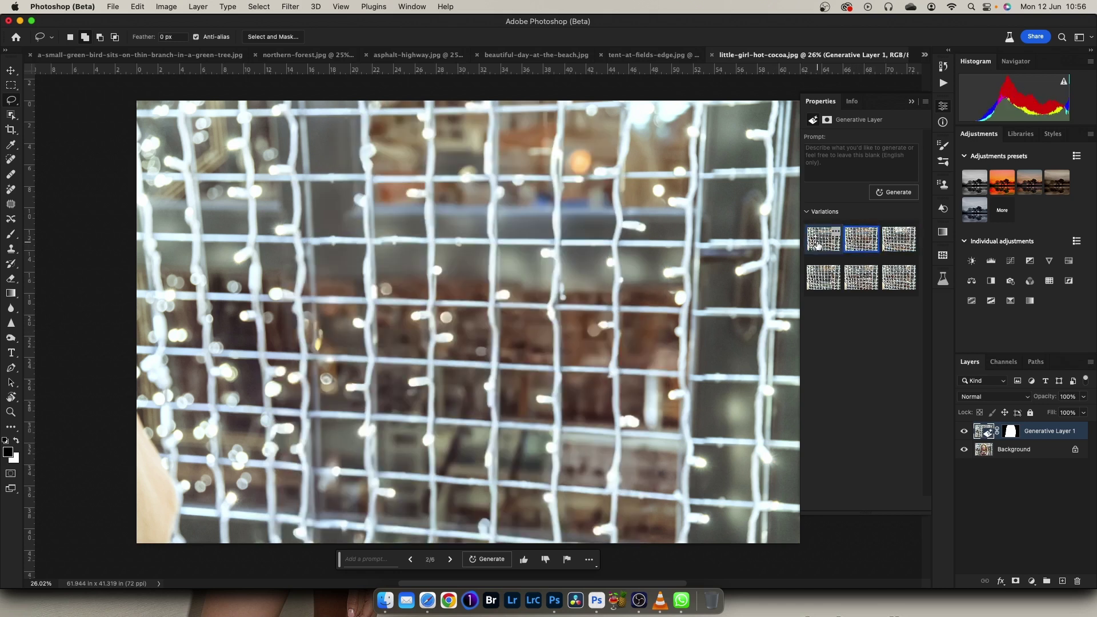
left_click(817, 247)
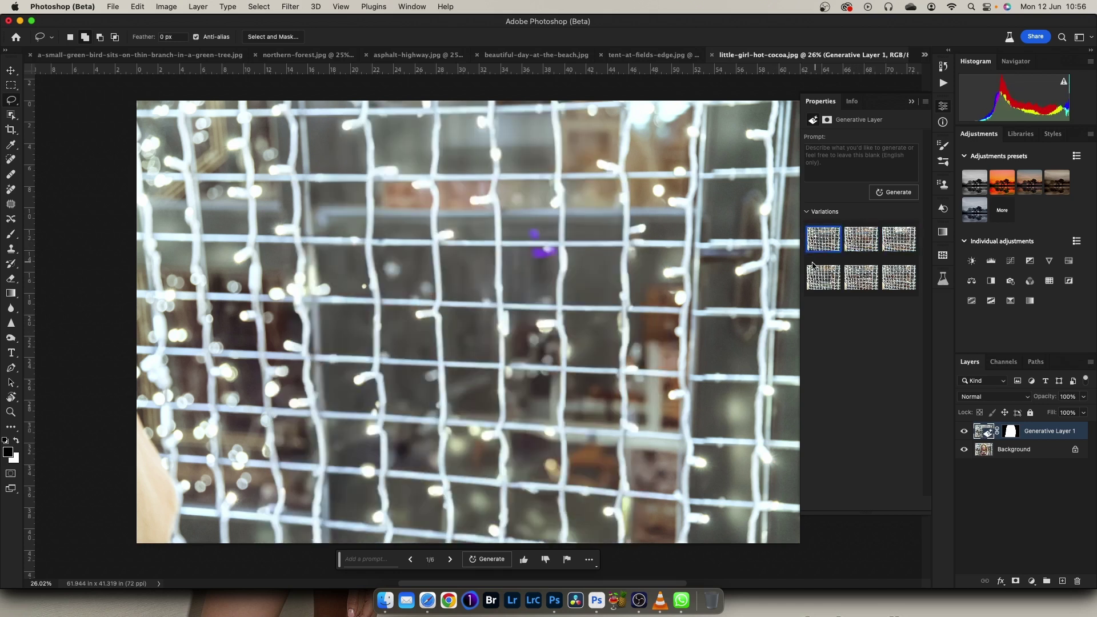
left_click(631, 57)
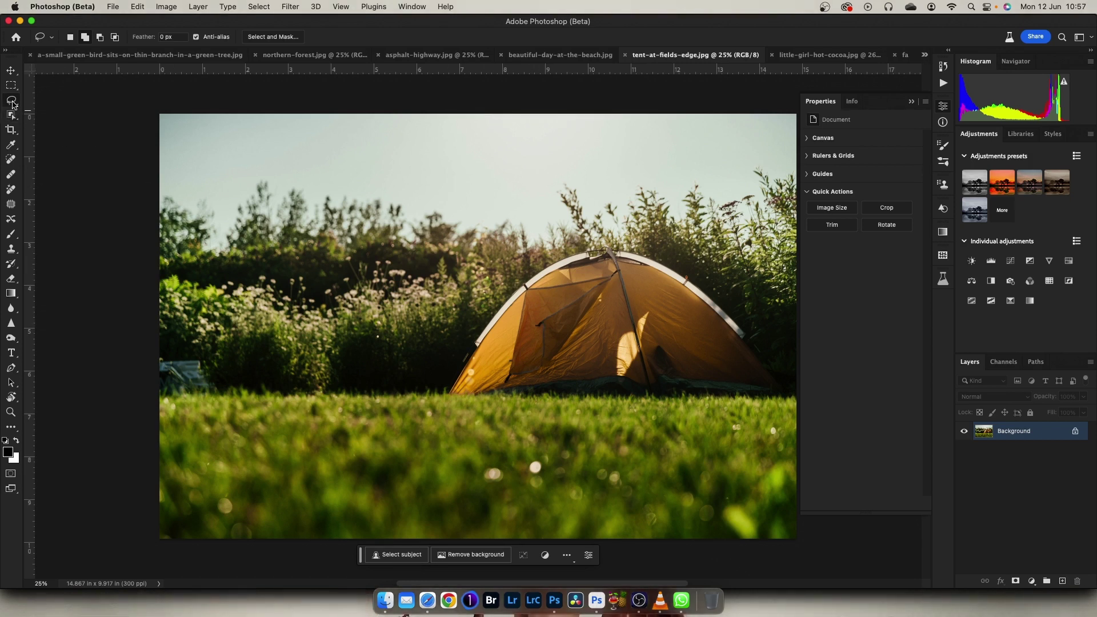
Step: Lasso the tent and remove it with a promptless Generative Fill
mouse_move(512, 262)
left_mouse_down()
mouse_move(438, 377)
mouse_move(749, 408)
mouse_move(614, 245)
mouse_move(563, 237)
left_mouse_up()
left_click_drag(508, 262, 510, 261)
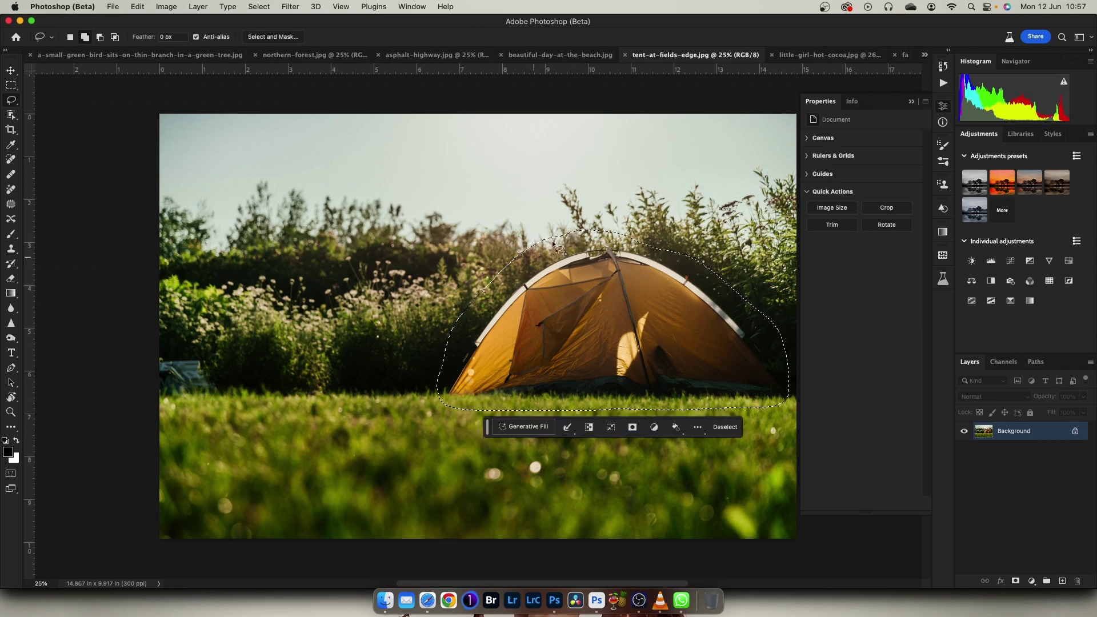
left_click(526, 432)
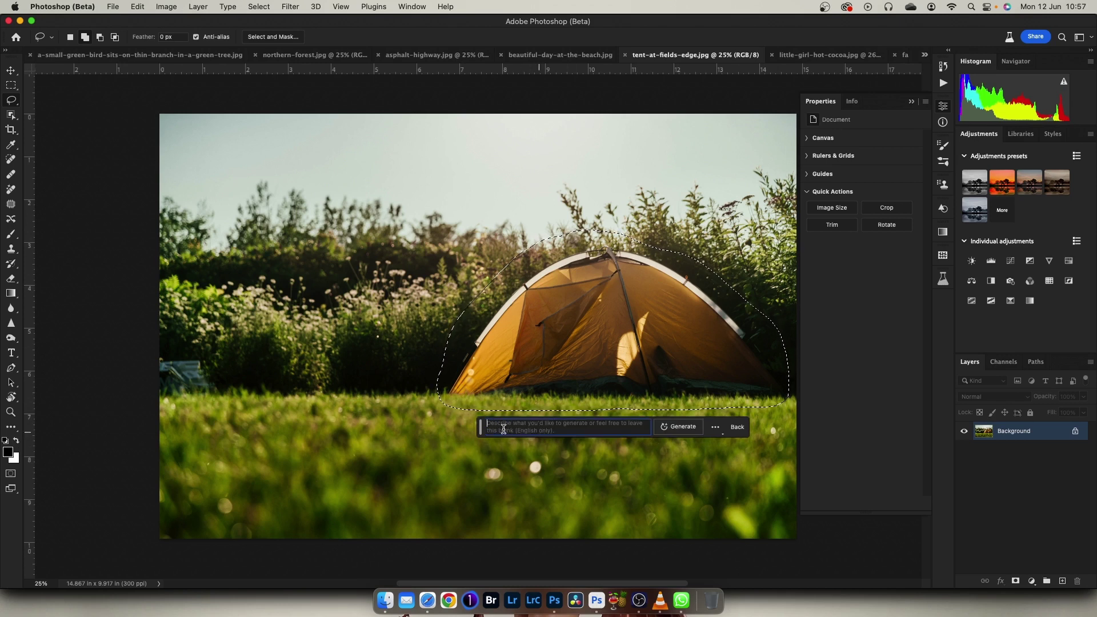
left_click(671, 430)
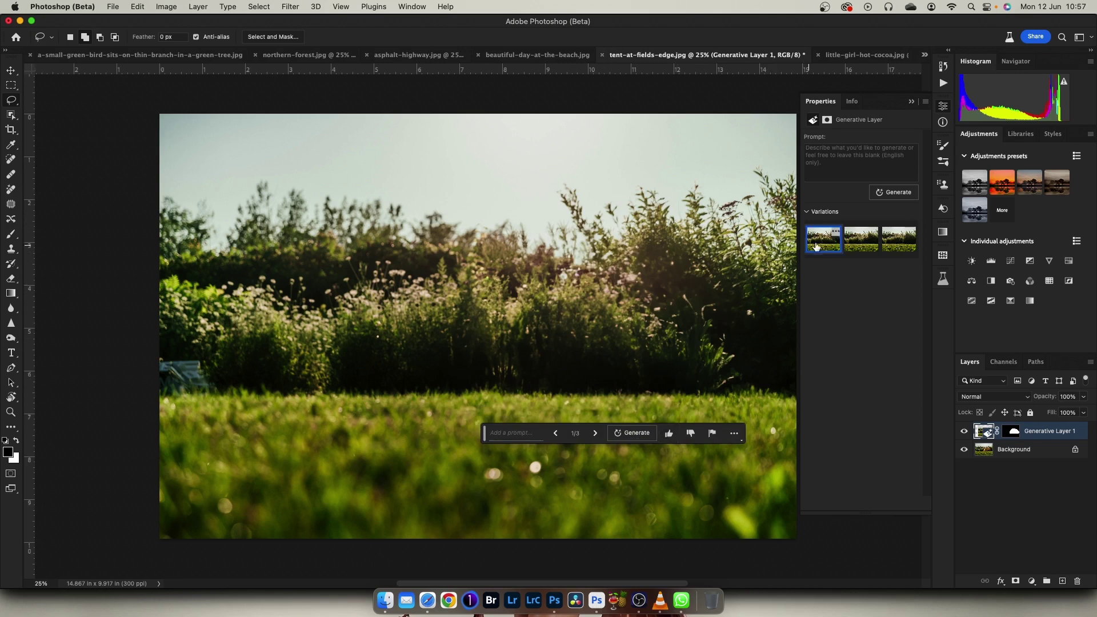
Step: Compare the tent-removal variations and apply the third, showing bushes and grass
left_click(860, 246)
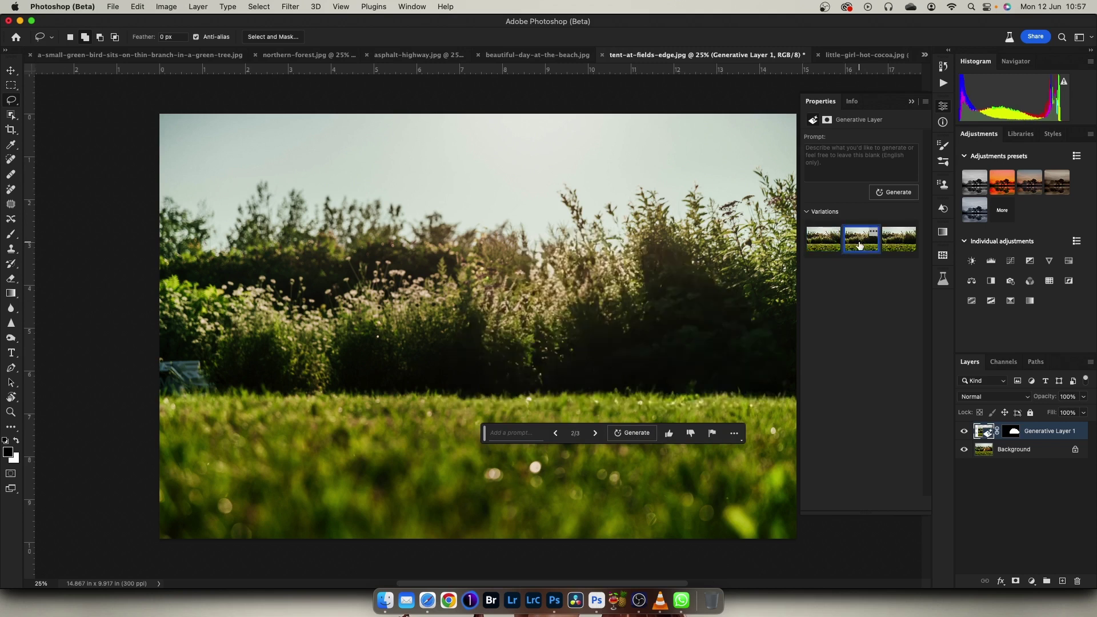
left_click(901, 247)
left_click(864, 248)
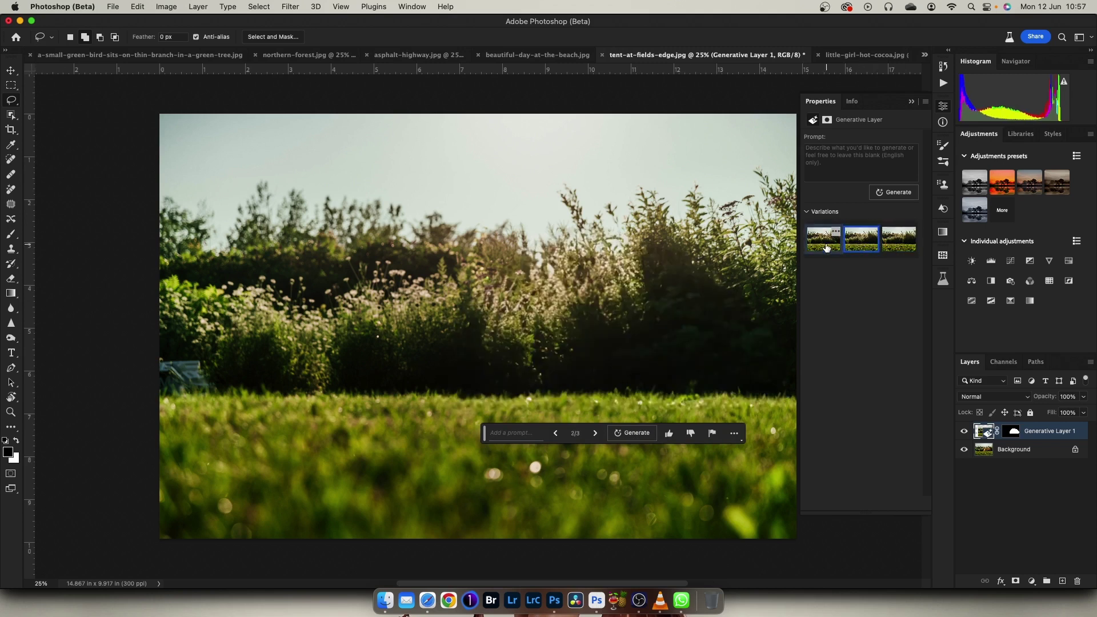
left_click(824, 246)
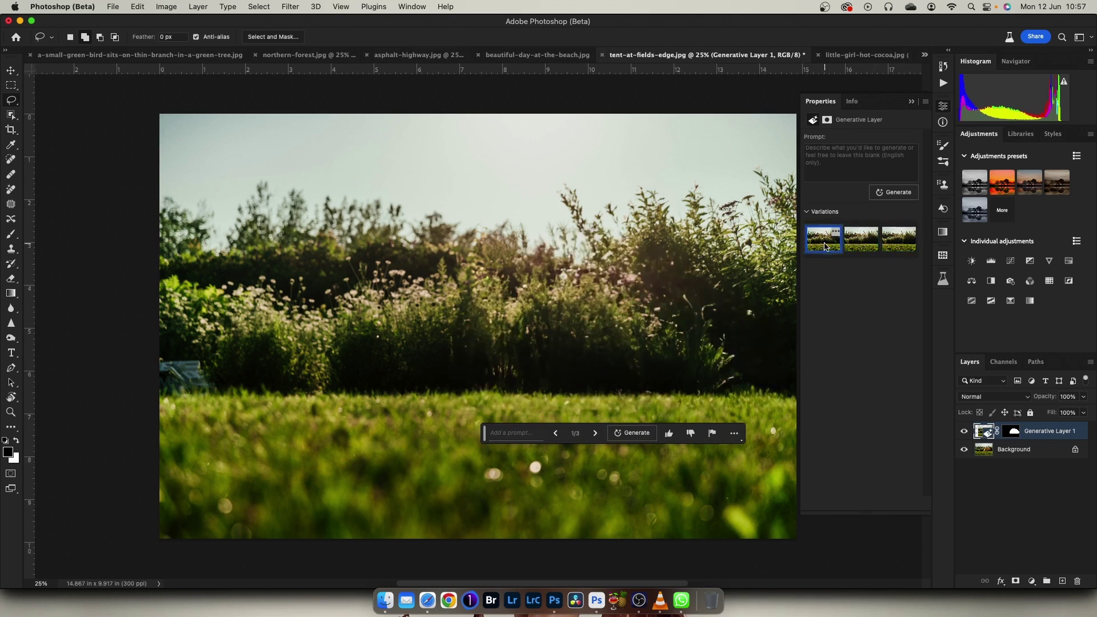
left_click(861, 240)
left_click(900, 249)
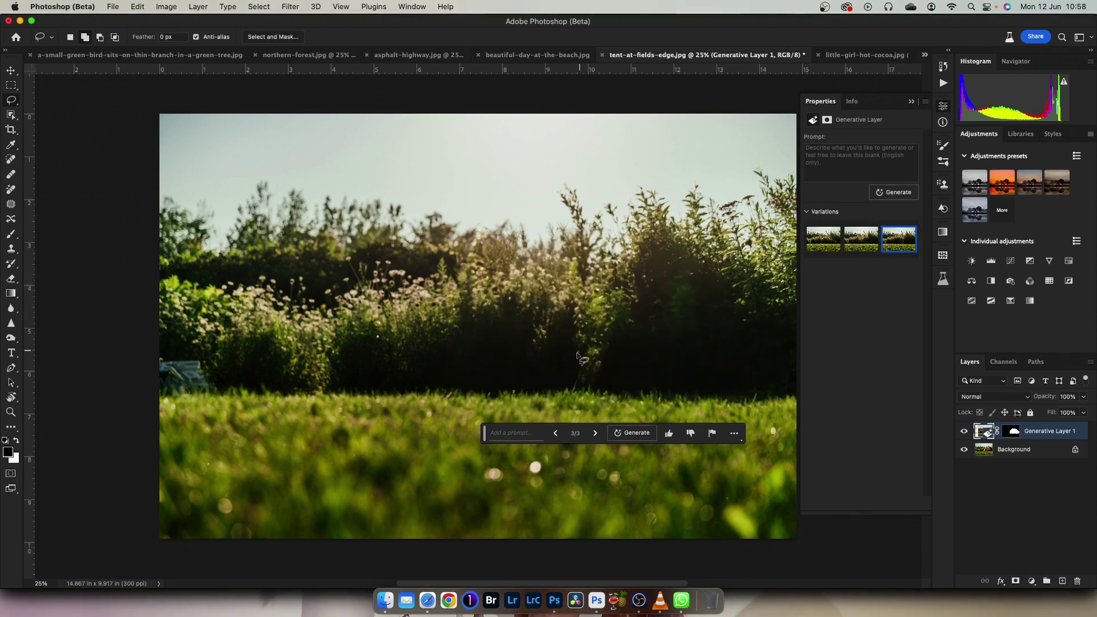
scroll(573, 353, "up", 1)
Step: Lasso an area across the middle of the field grass
left_click_drag(573, 353, 495, 234)
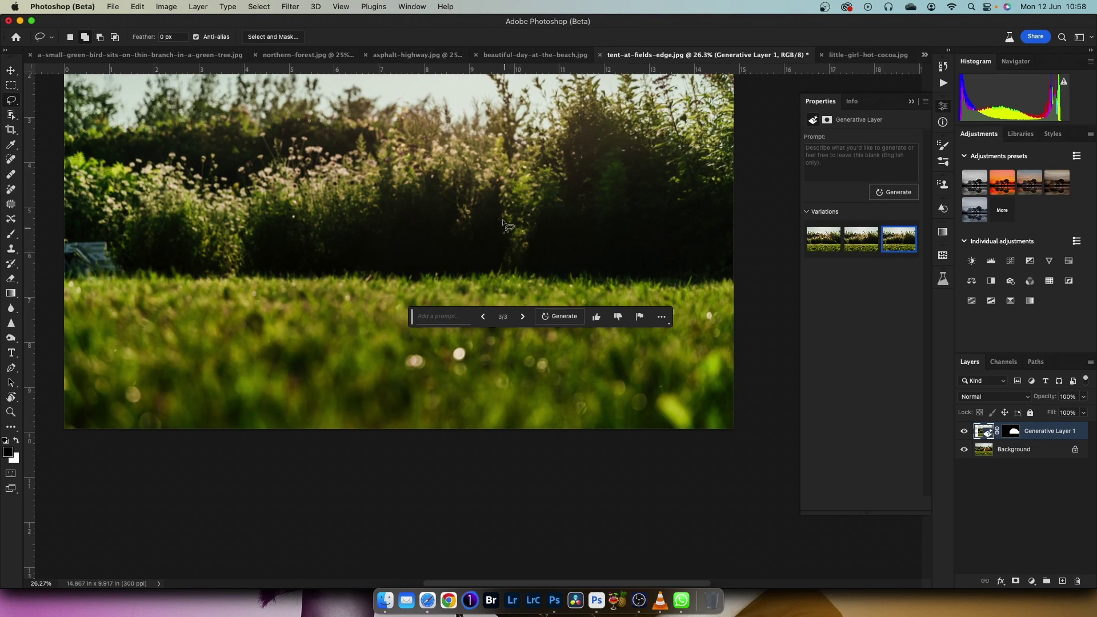
left_click_drag(496, 203, 563, 357)
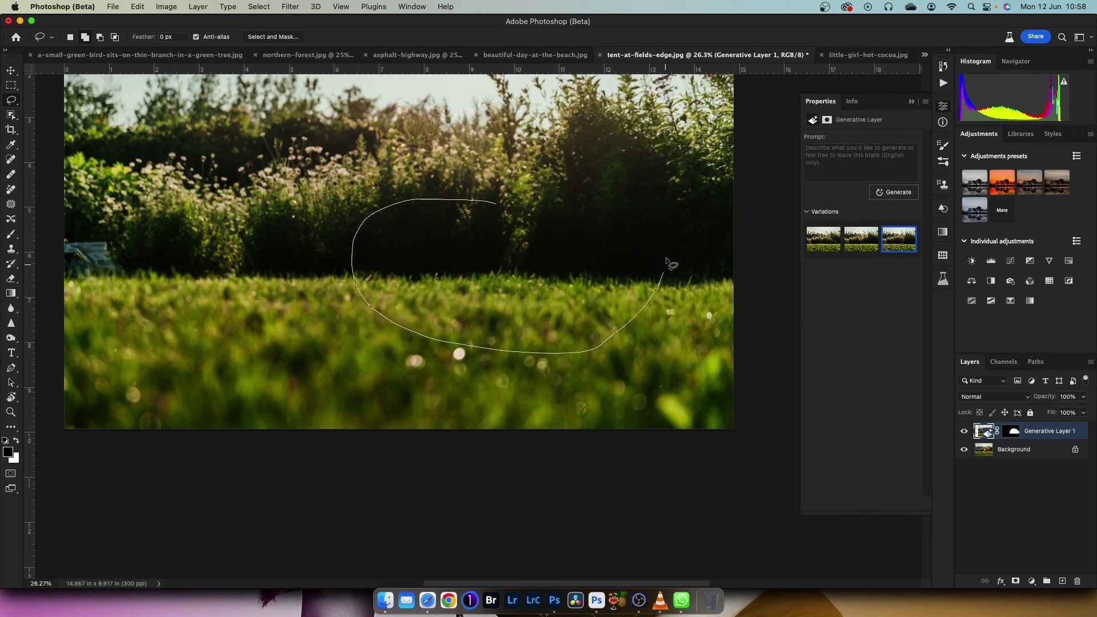
mouse_move(563, 357)
left_mouse_down()
mouse_move(443, 184)
mouse_move(506, 207)
mouse_move(466, 196)
mouse_move(494, 225)
left_mouse_up()
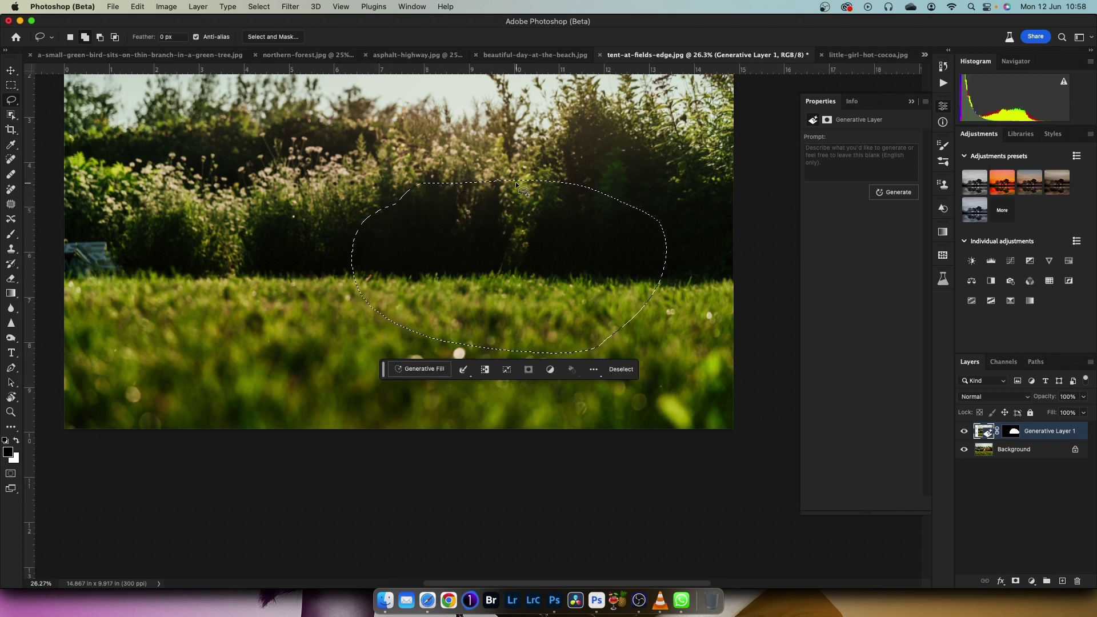
Step: Generate a 'Dog' fill in the selection and apply the third variation
left_click(426, 371)
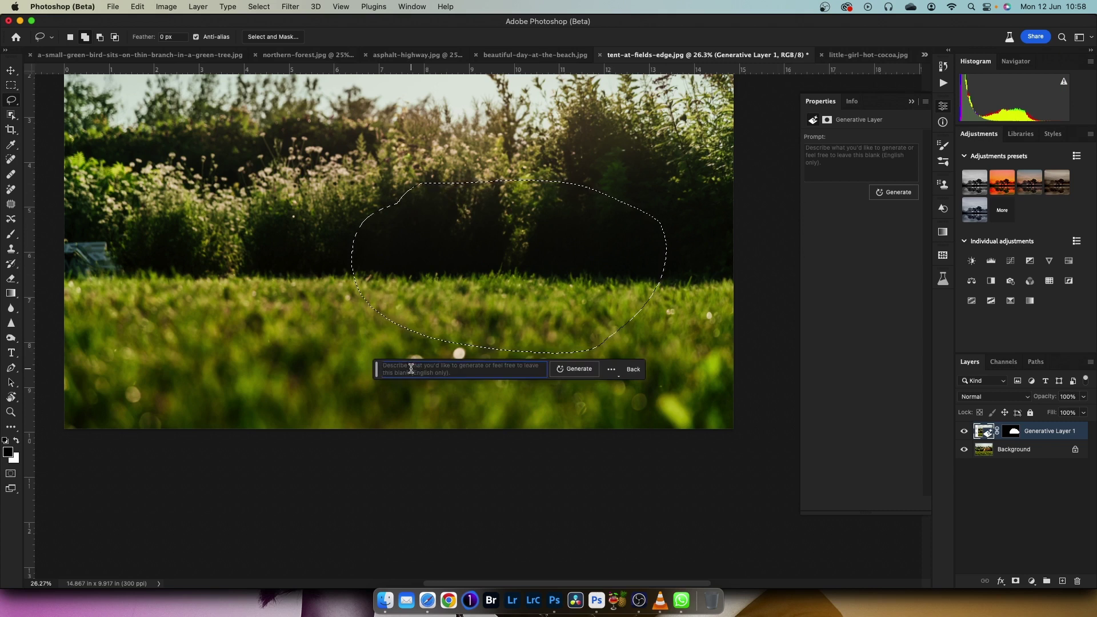
type("Dog")
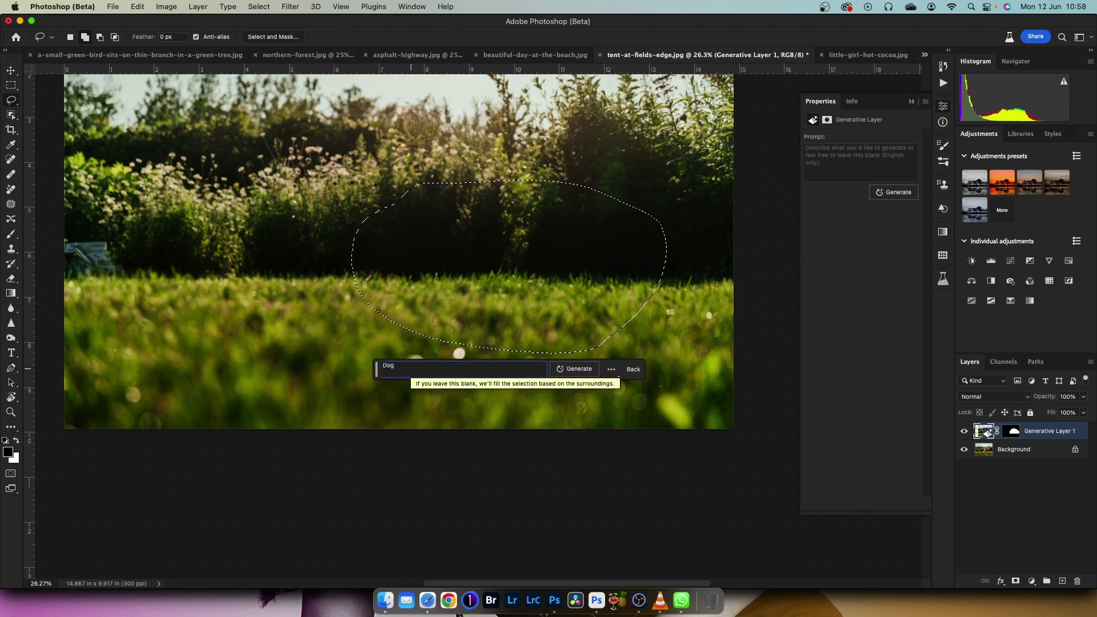
left_click(575, 369)
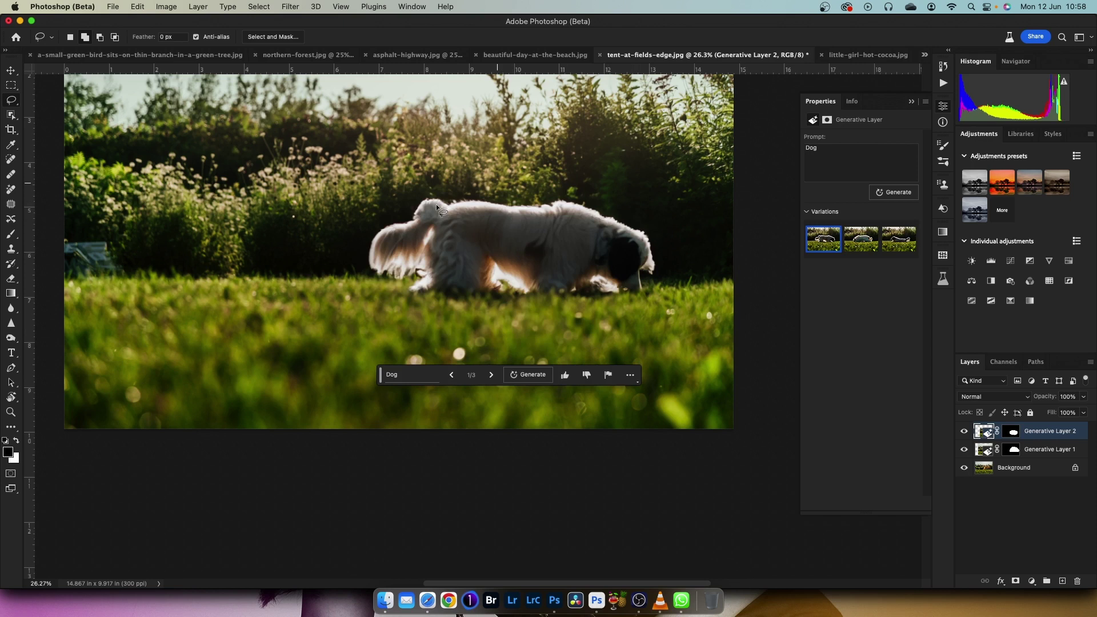
left_click(868, 245)
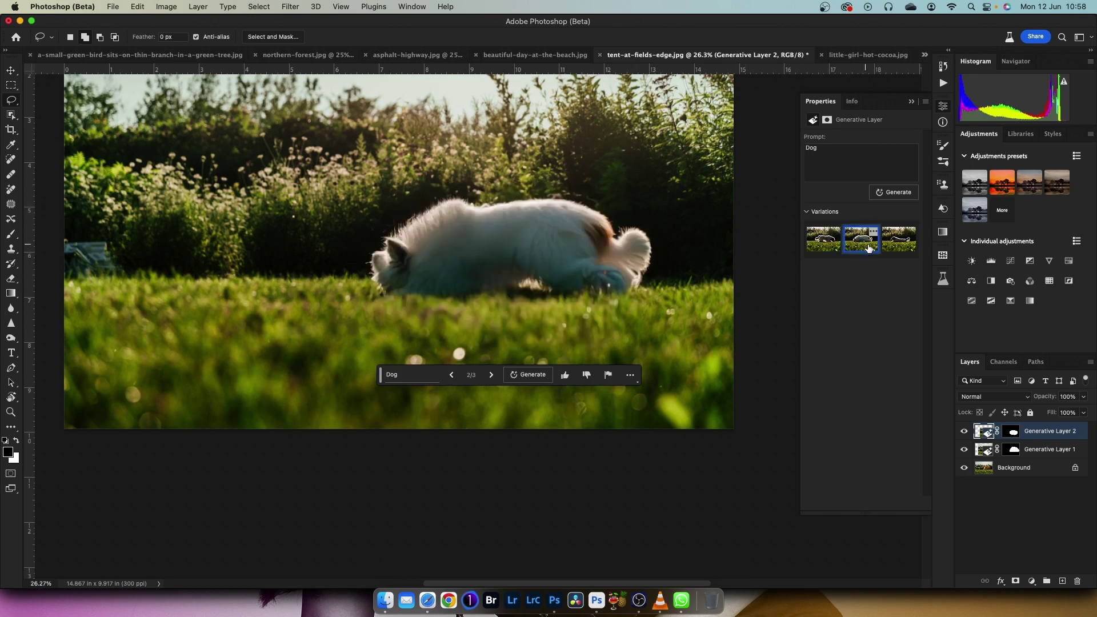
left_click(899, 240)
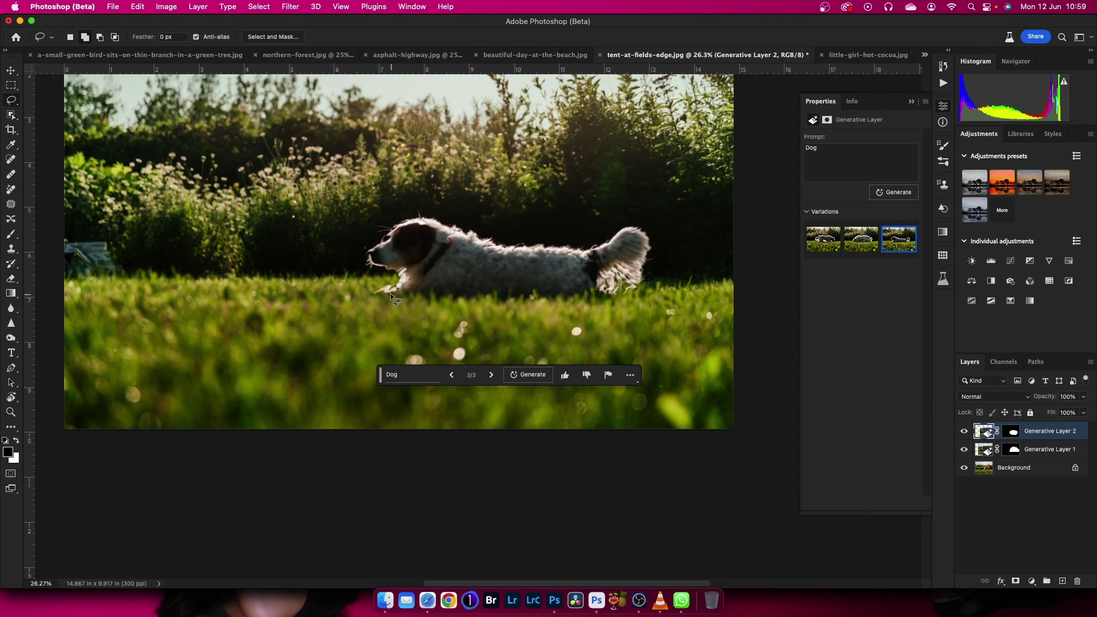
Step: Switch to the beach photo and draw a rectangular marquee over its right side
left_click(505, 57)
scroll(516, 258, "down", 3)
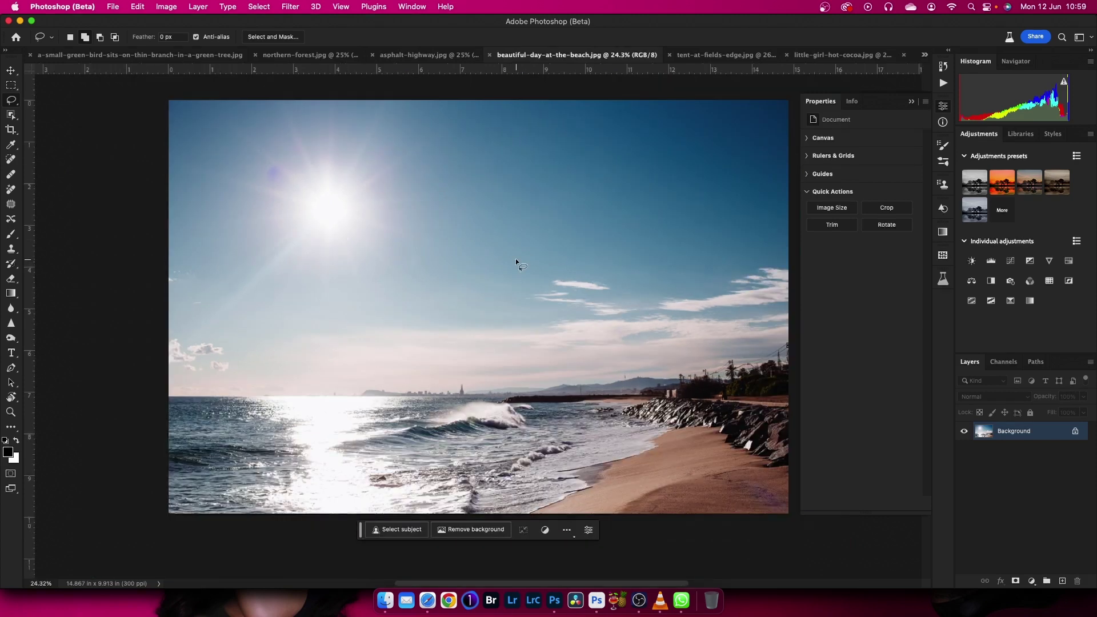
scroll(515, 258, "up", 1)
scroll(516, 262, "down", 2)
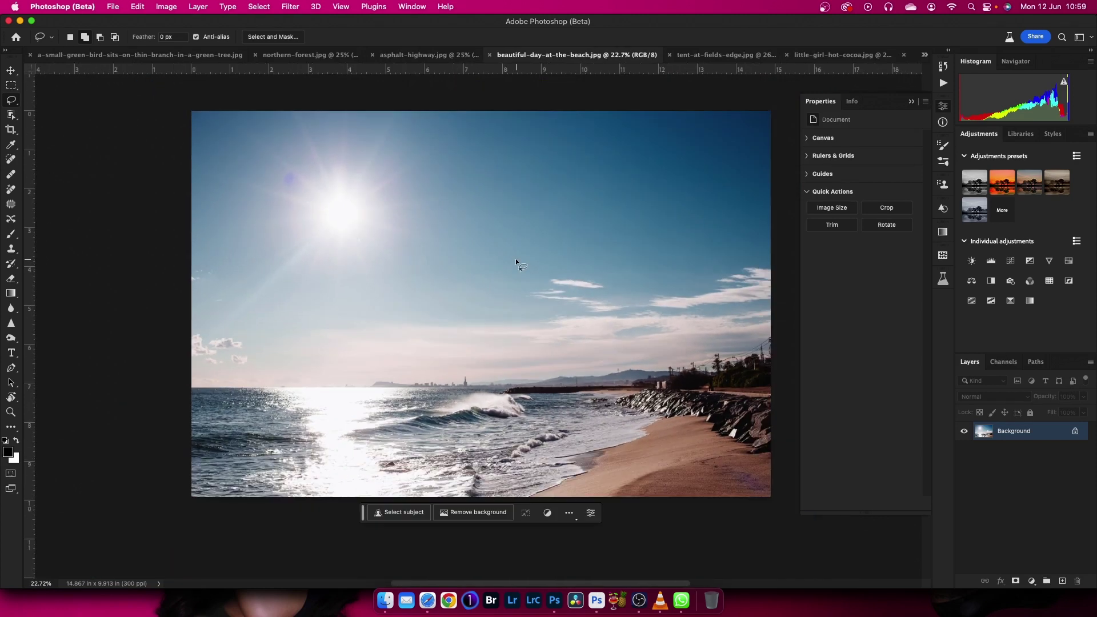
left_click_drag(515, 262, 396, 225)
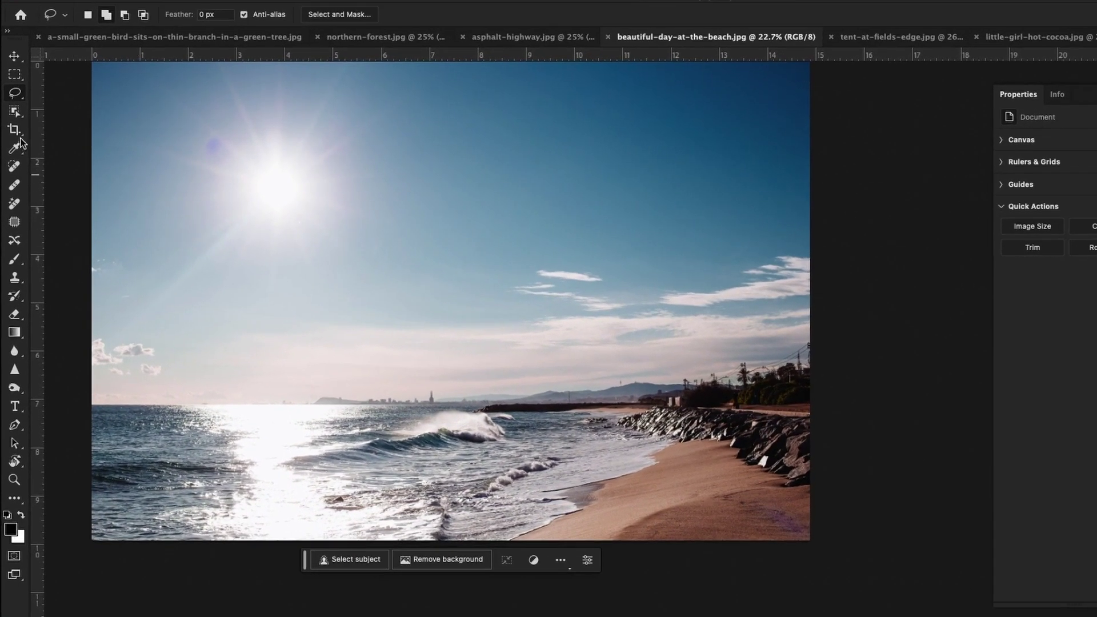
left_click(14, 78)
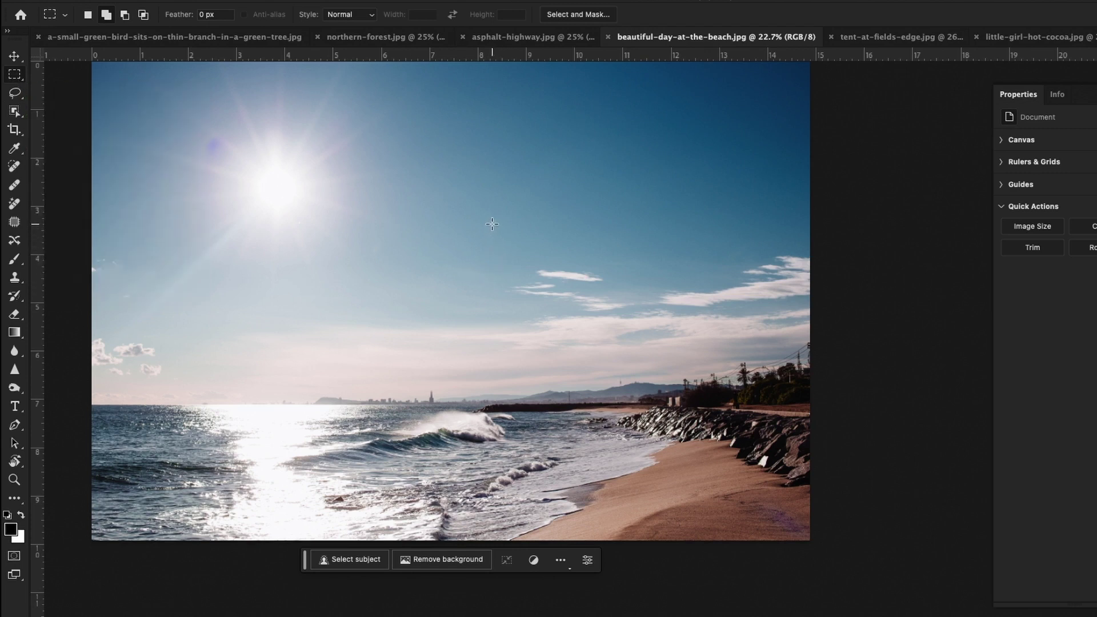
mouse_move(440, 219)
left_mouse_down()
mouse_move(712, 496)
mouse_move(733, 574)
left_mouse_up()
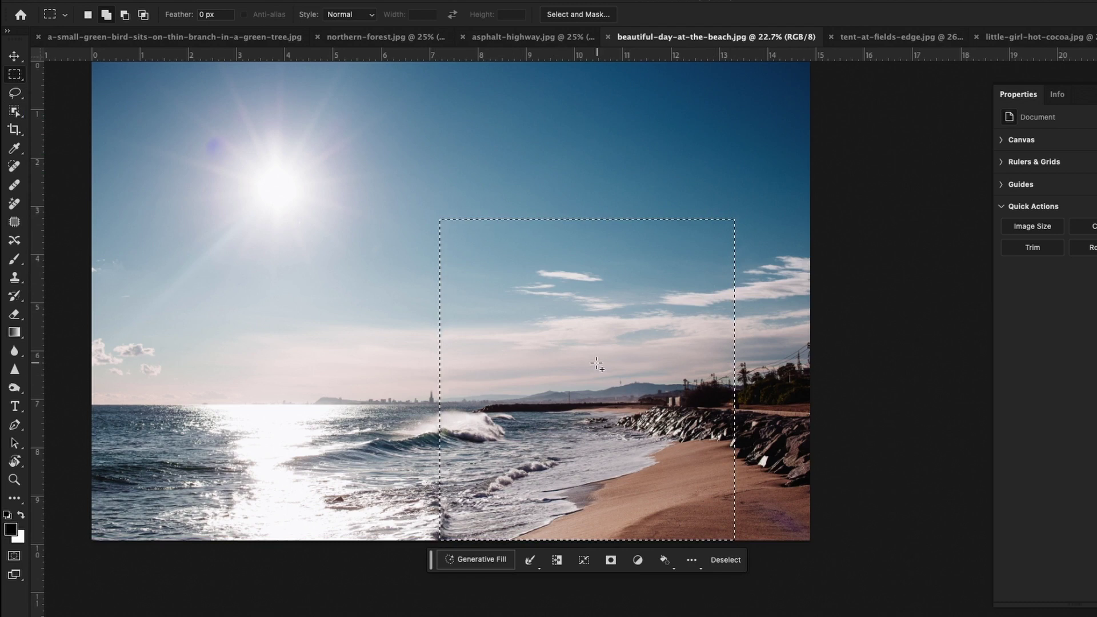
Step: Generate a 'Boy' fill and keep the second variation, the boy in a blue T-shirt
left_click(476, 561)
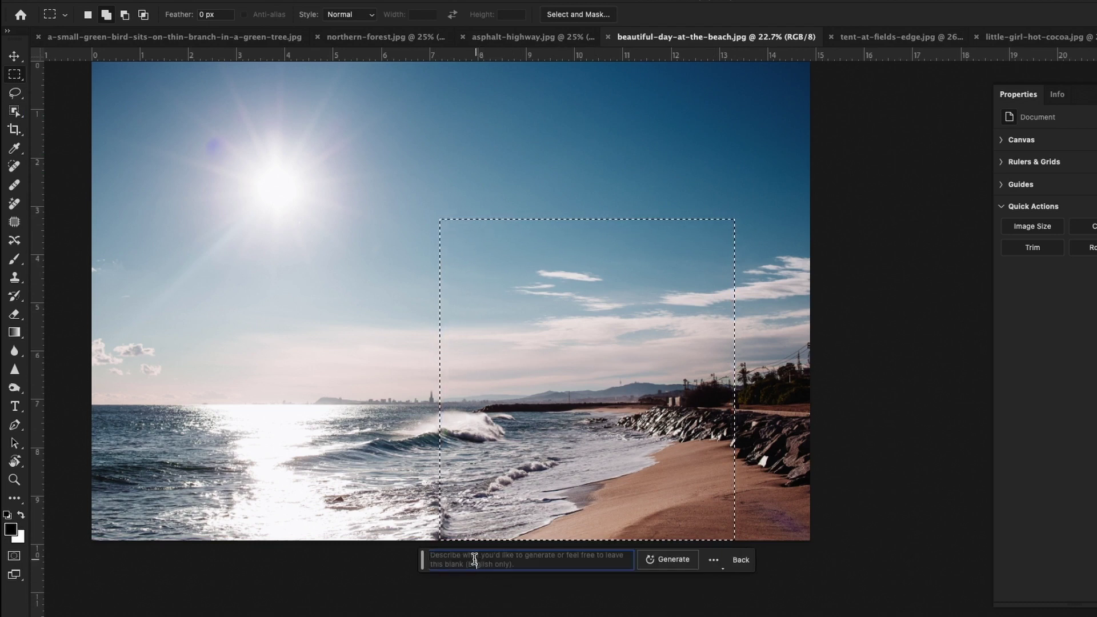
mouse_move(476, 560)
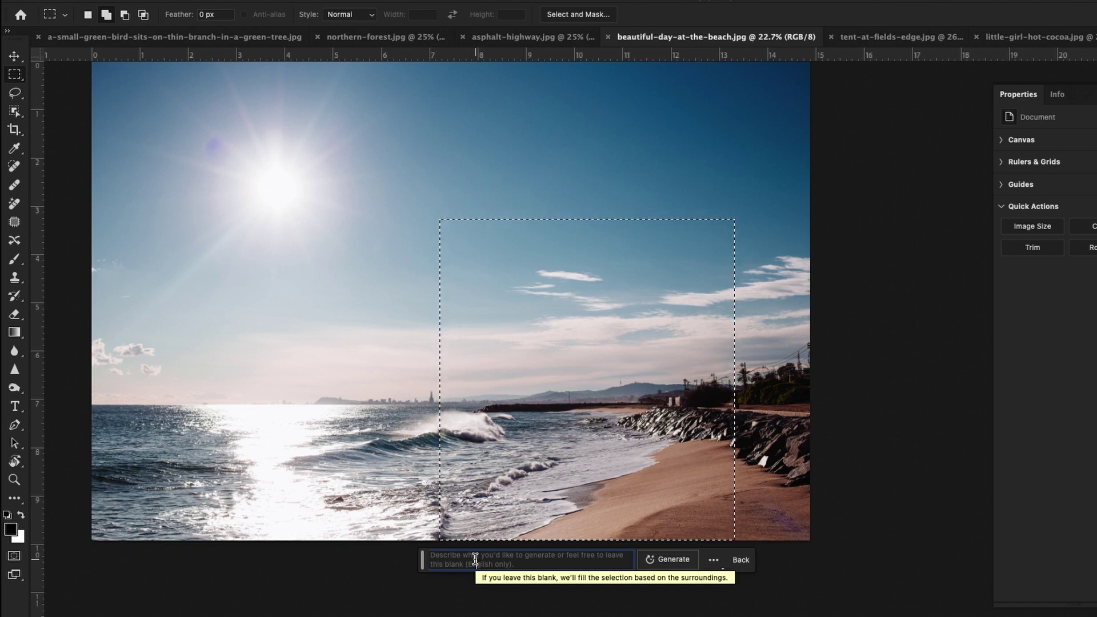
type("Boy")
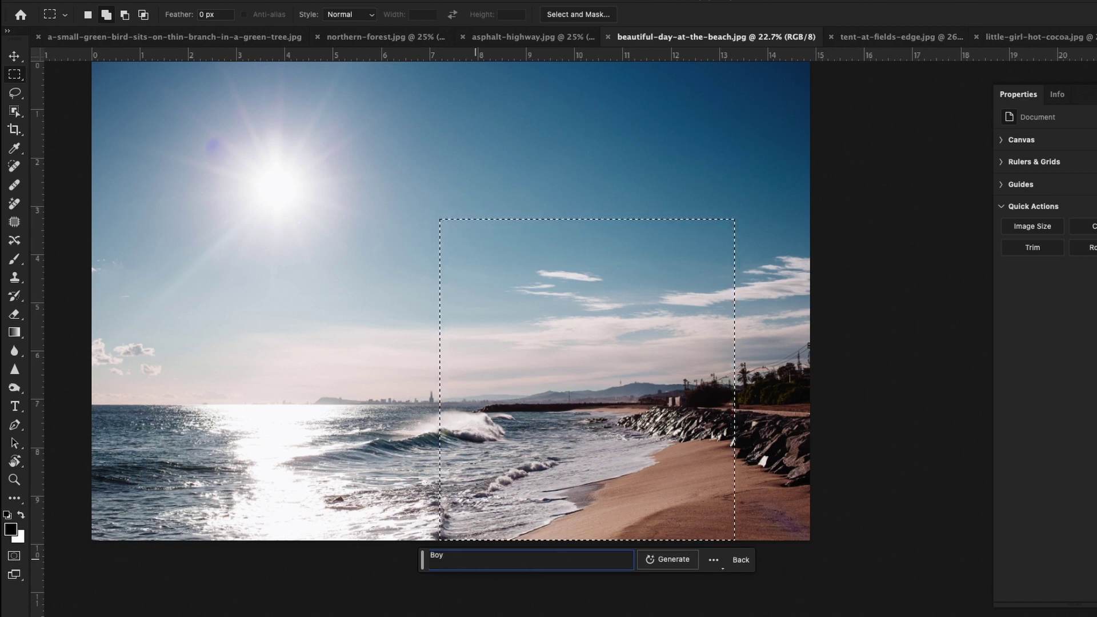
left_click(667, 561)
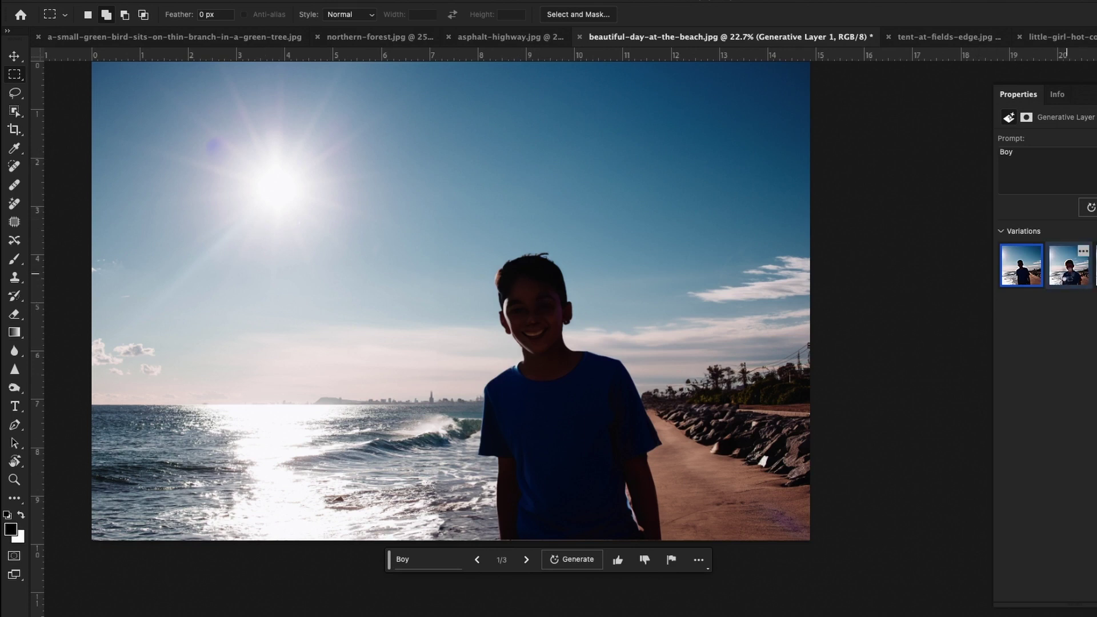
left_click(1068, 266)
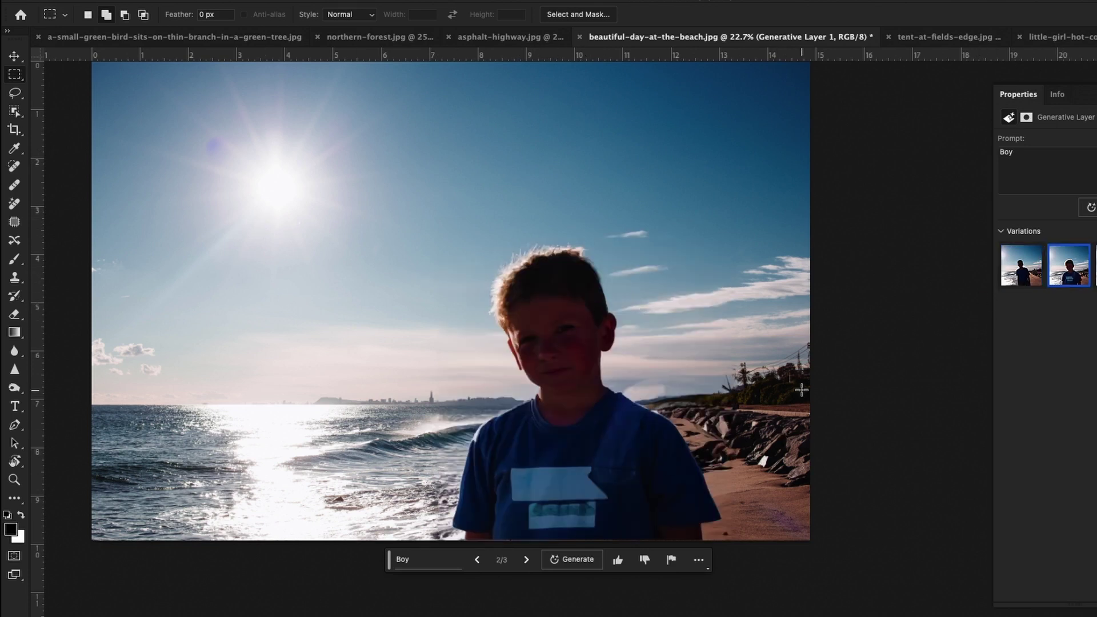
left_click(1094, 265)
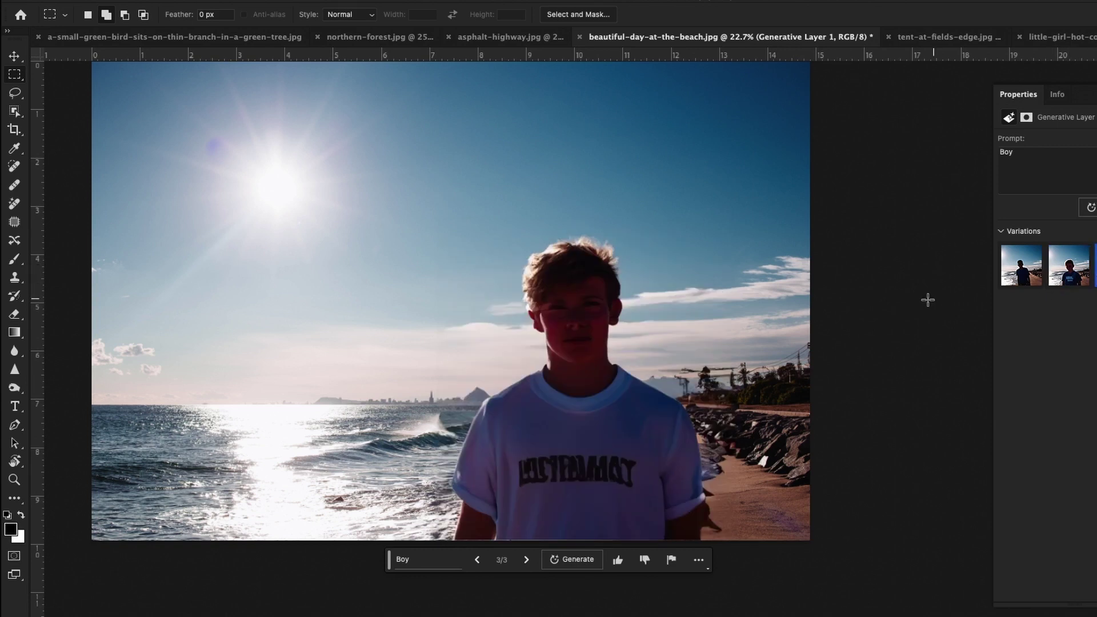
left_click(1071, 278)
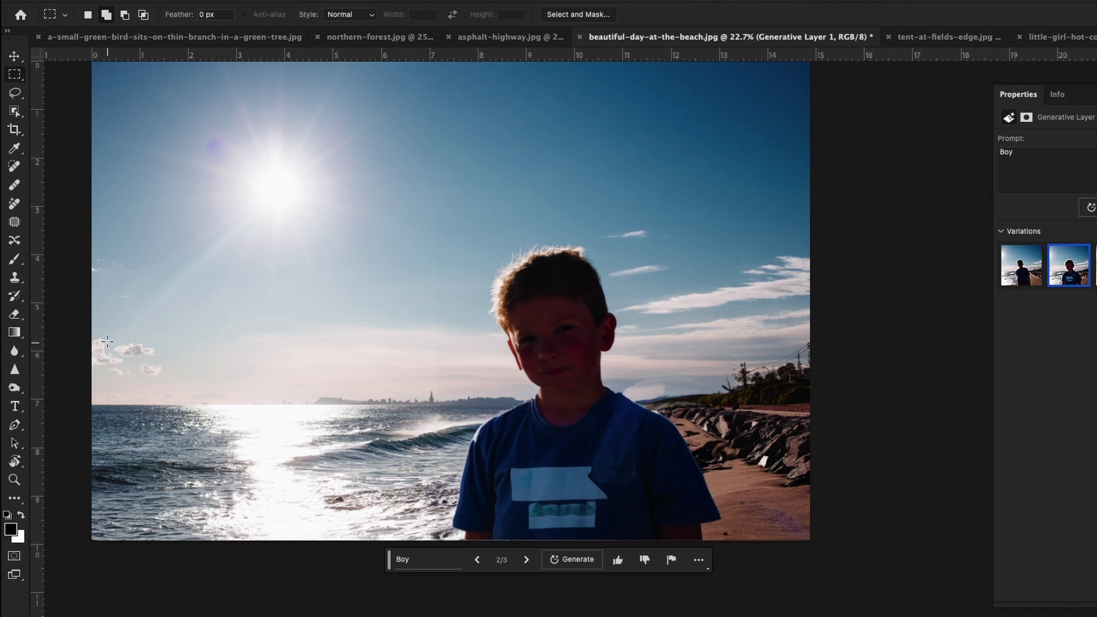
Step: Marquee the lower-left sea, generate a 'ship' fill, and keep the first variation
left_click_drag(108, 331, 380, 547)
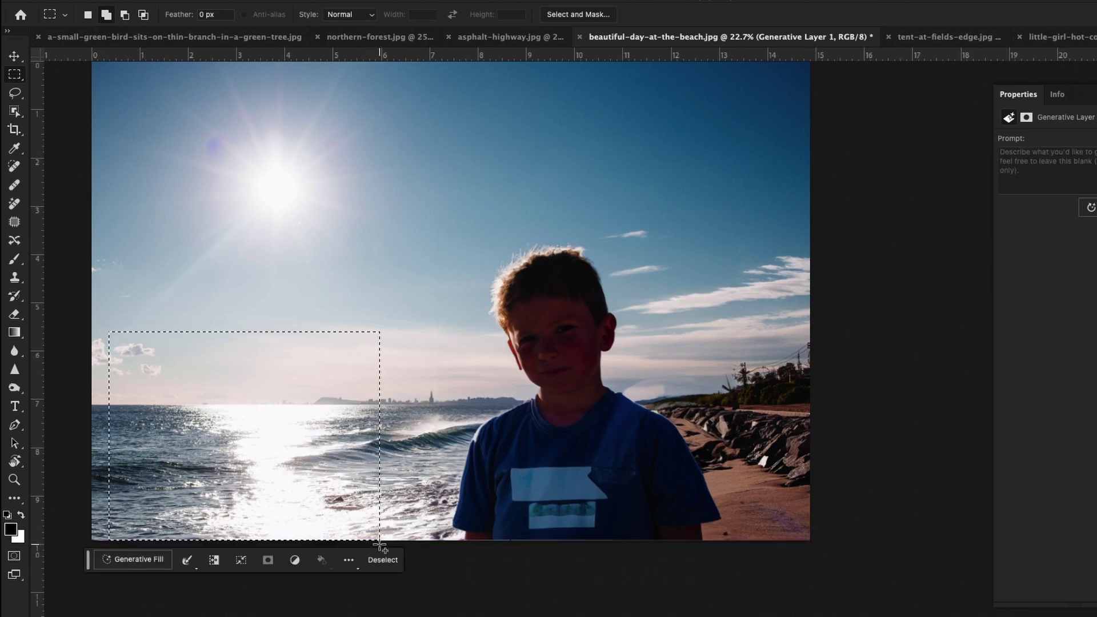
left_click(128, 562)
type("sh")
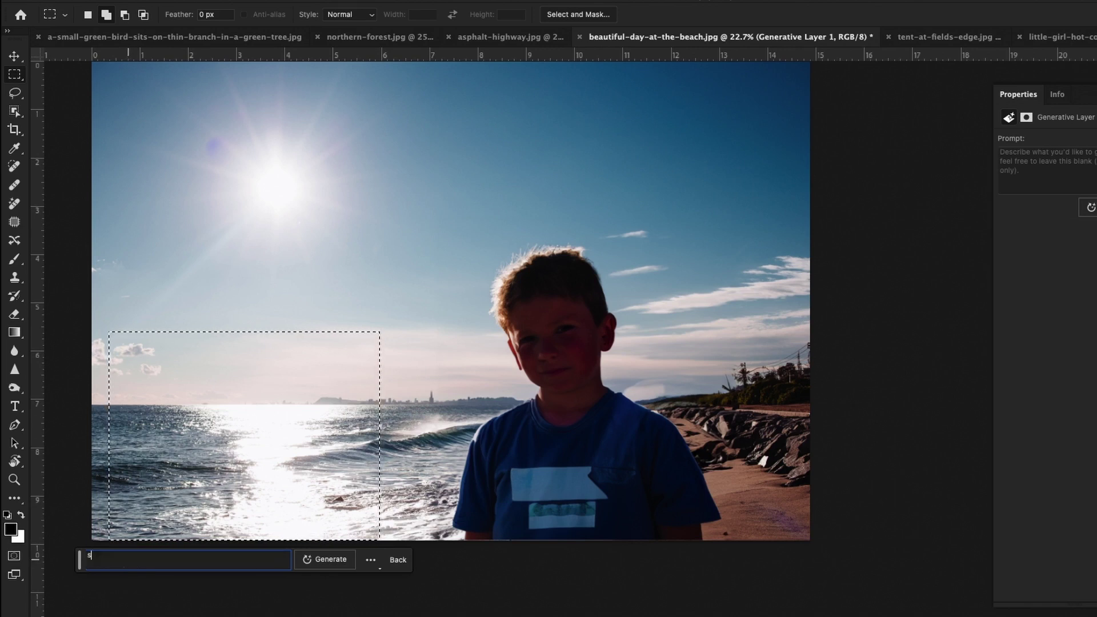
type("ip")
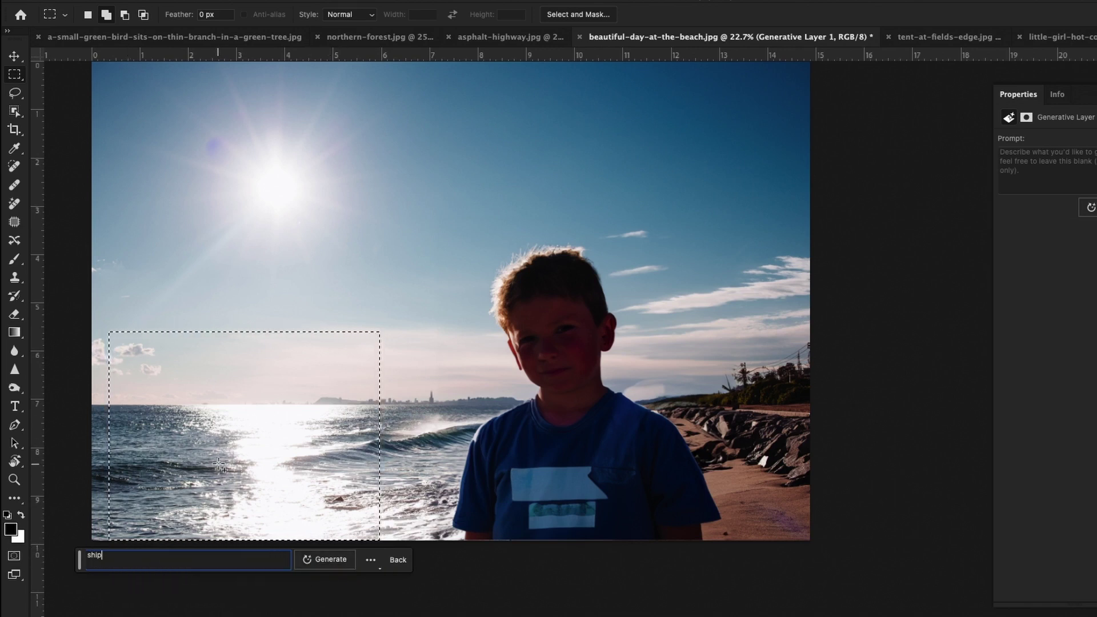
left_click(321, 560)
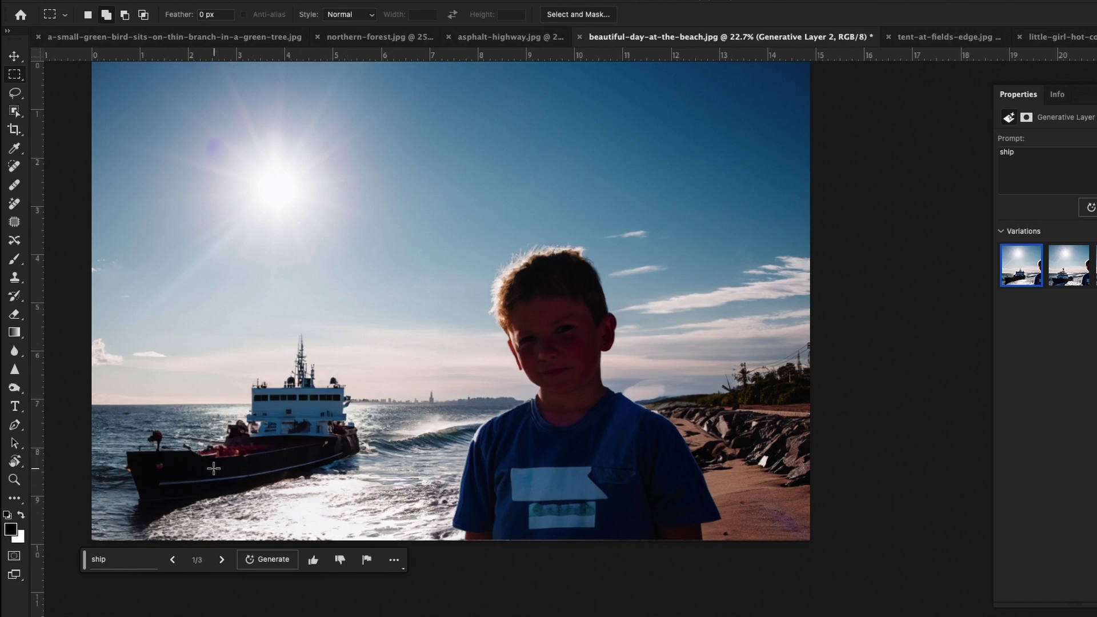
left_click(1066, 277)
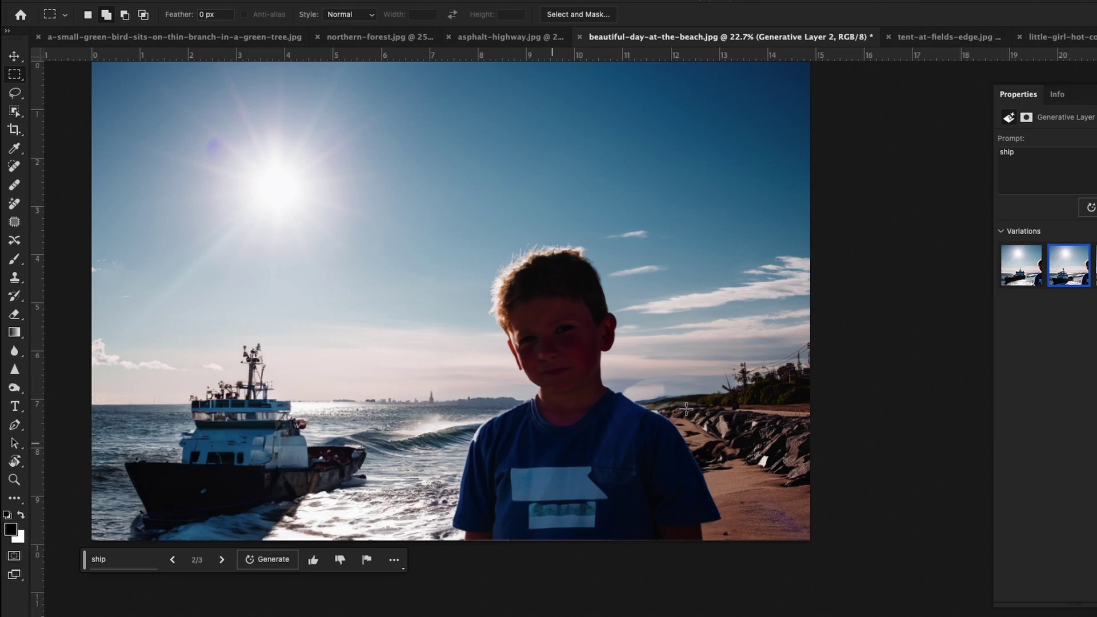
left_click(1093, 265)
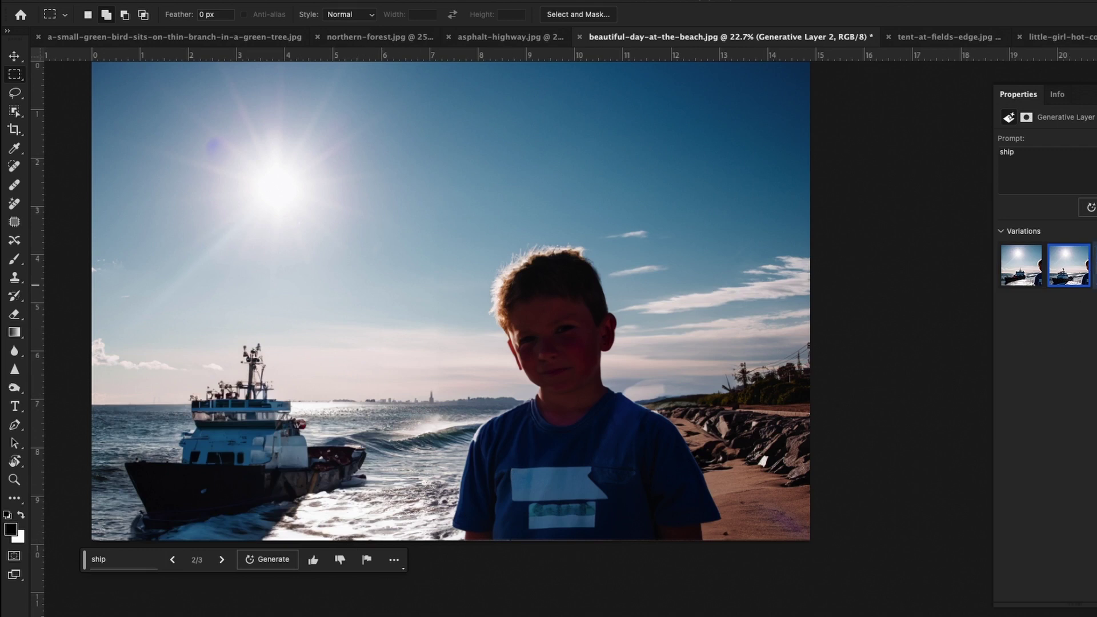
left_click(1070, 282)
left_click(1018, 280)
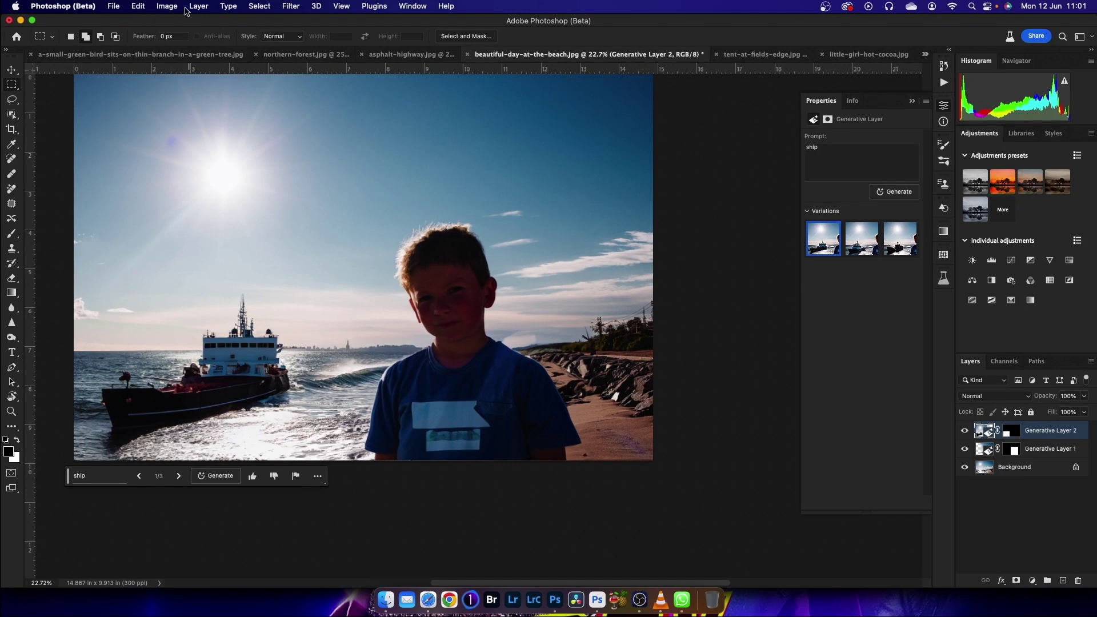
Step: Flatten the beach image and save it to Pictures as a maximum-quality JPEG
left_click(198, 7)
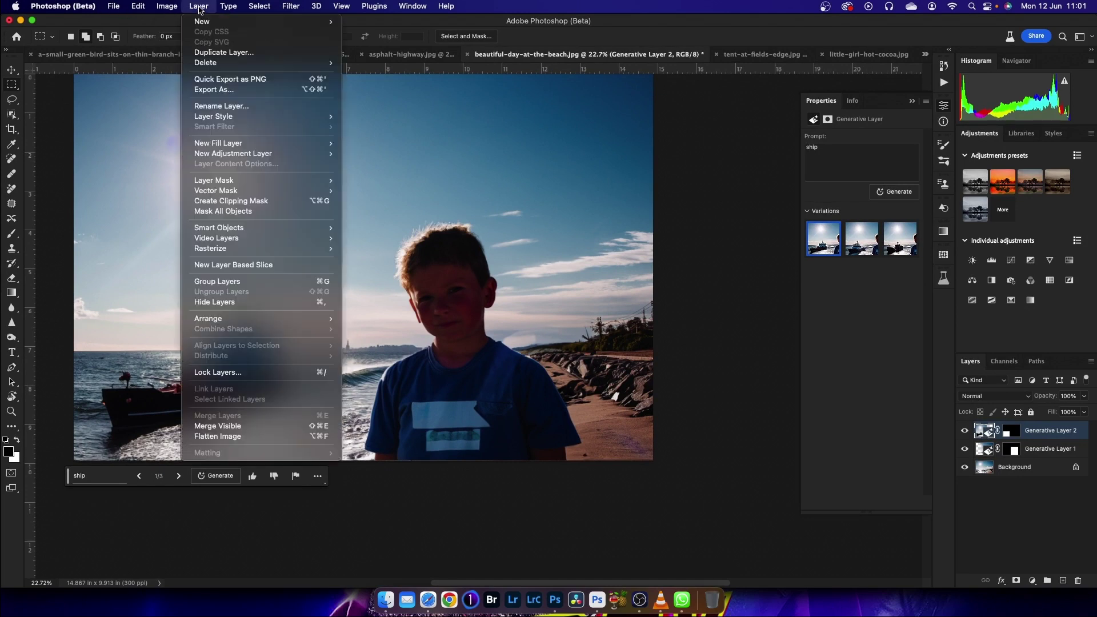
left_click(231, 438)
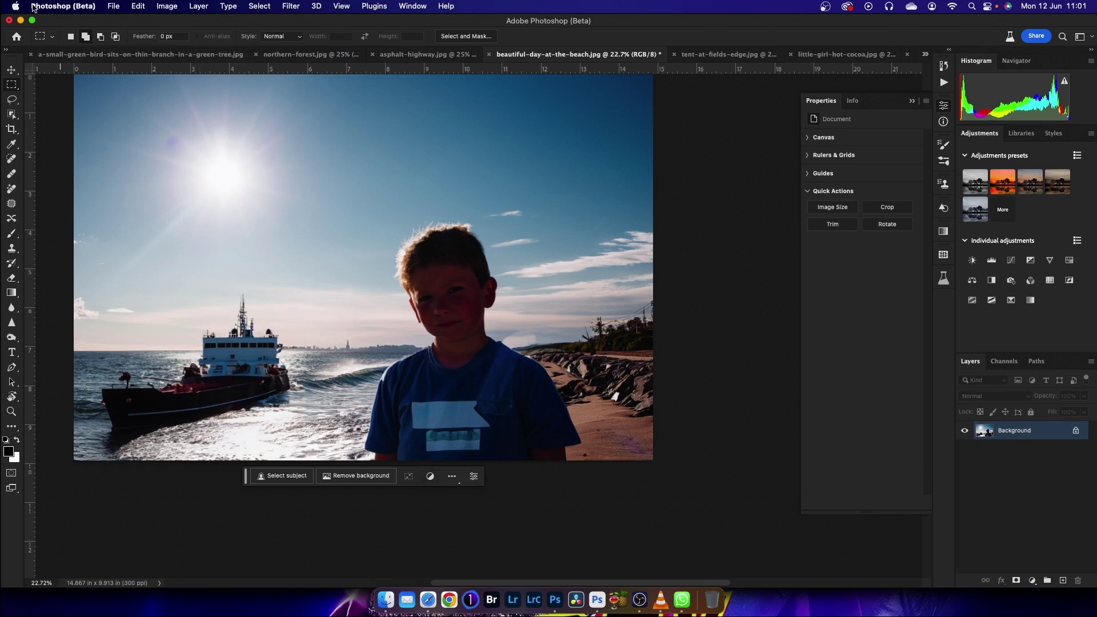
left_click(112, 7)
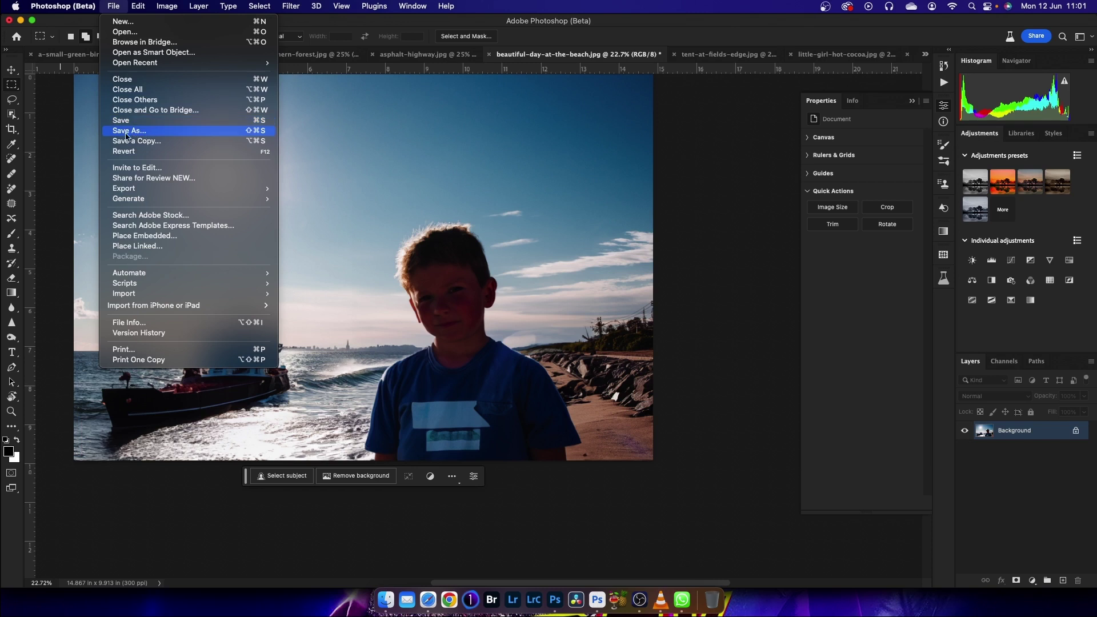
left_click(147, 132)
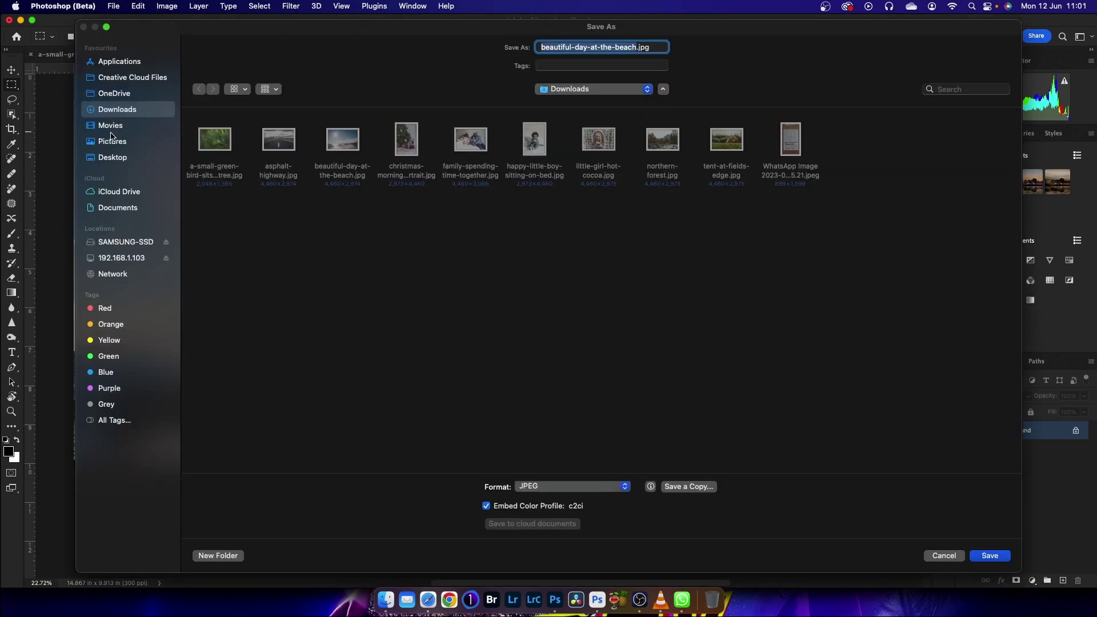
left_click(115, 144)
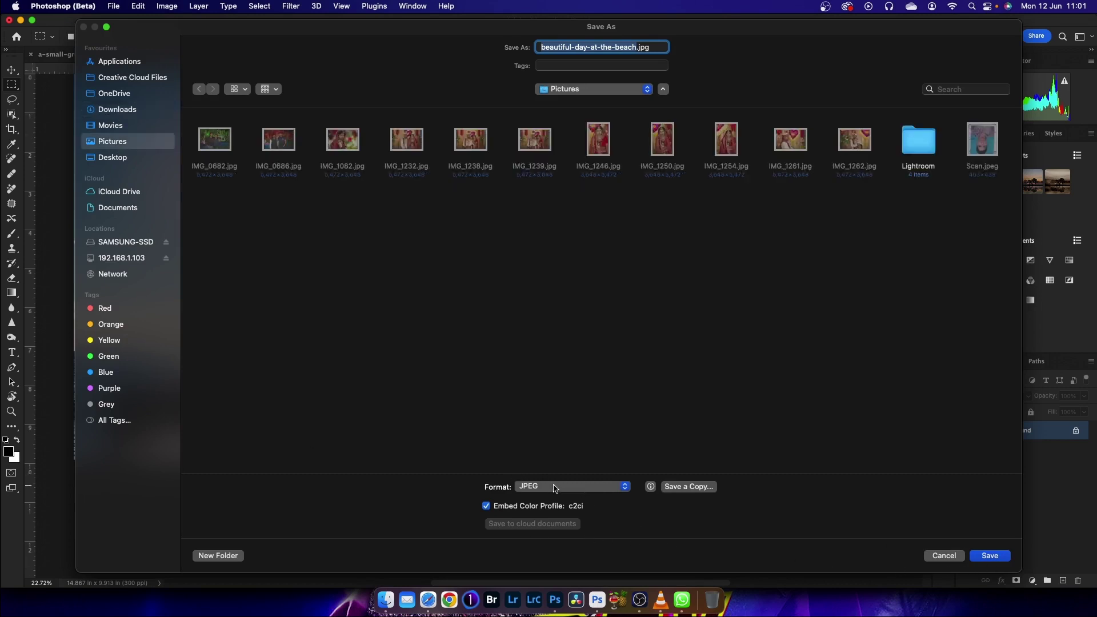
left_click(985, 560)
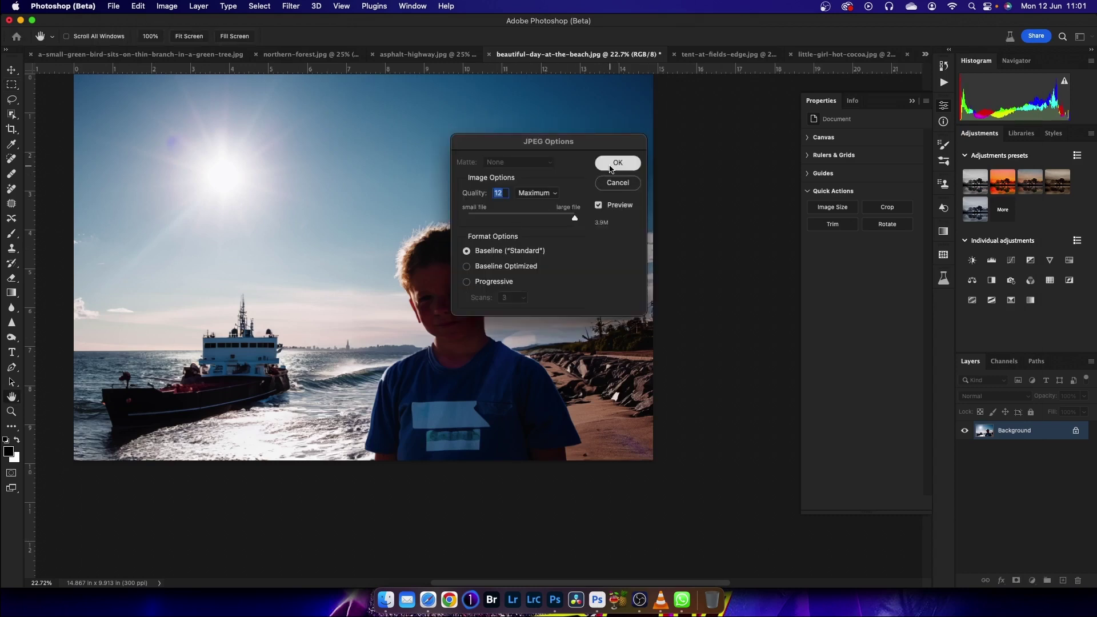
left_click(617, 163)
key("m")
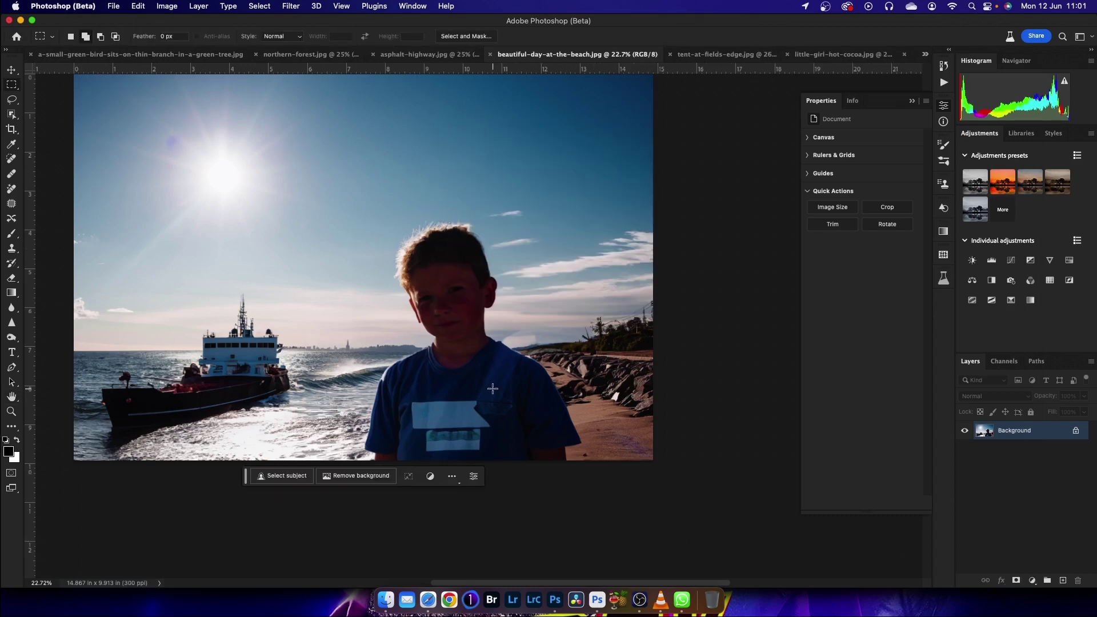
Step: On the asphalt highway photo, marquee the lower road and generate a 'car' fill
left_click(403, 55)
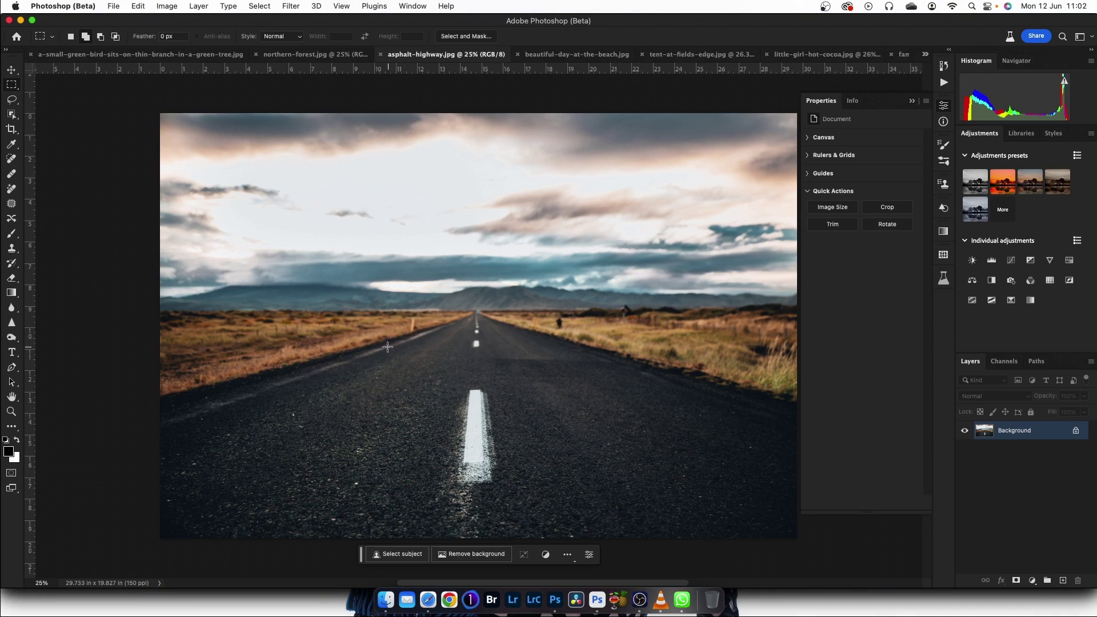
left_click_drag(388, 347, 579, 550)
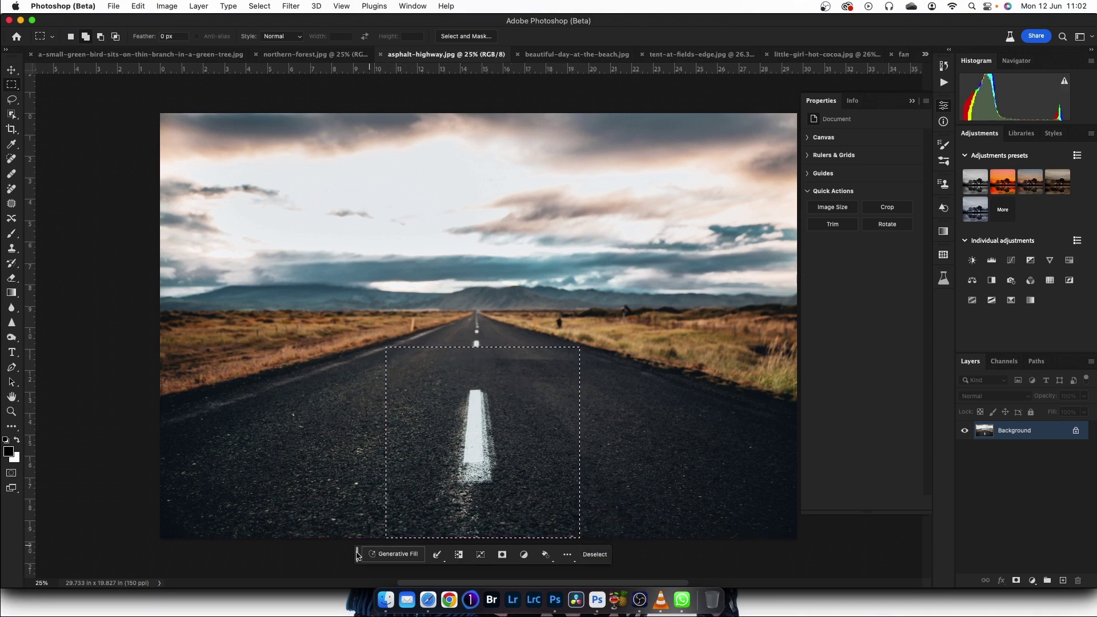
left_click(394, 558)
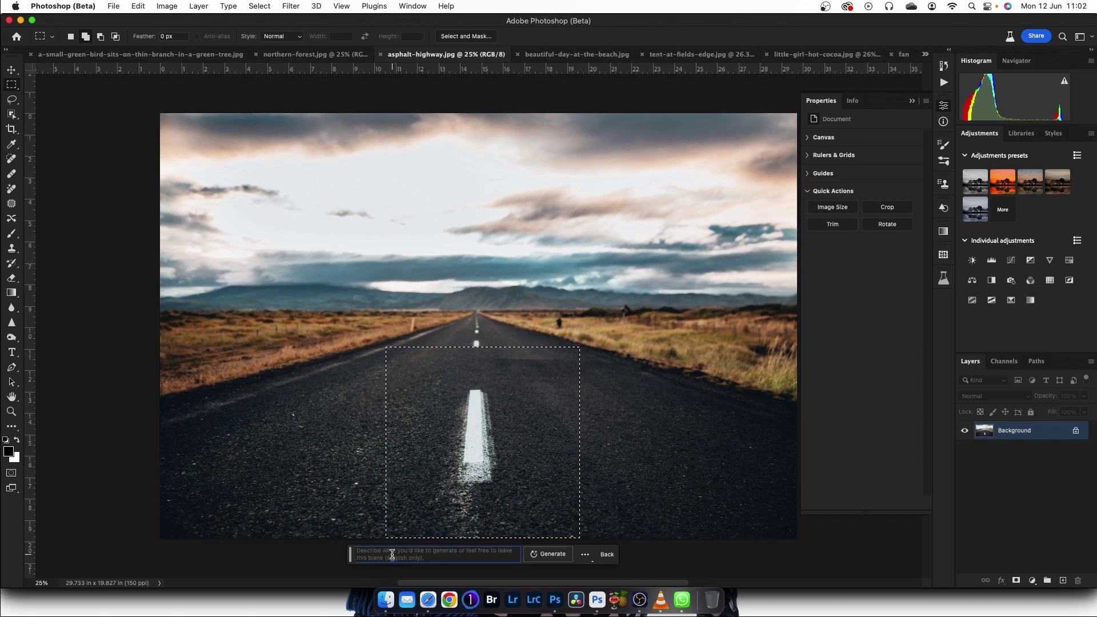
type("car")
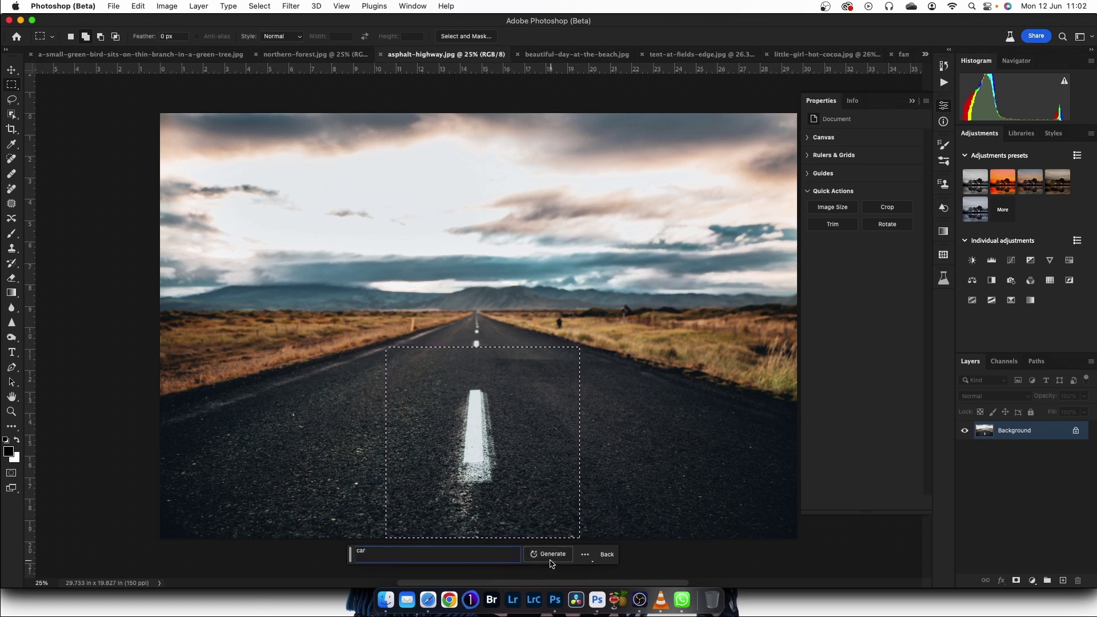
left_click(550, 554)
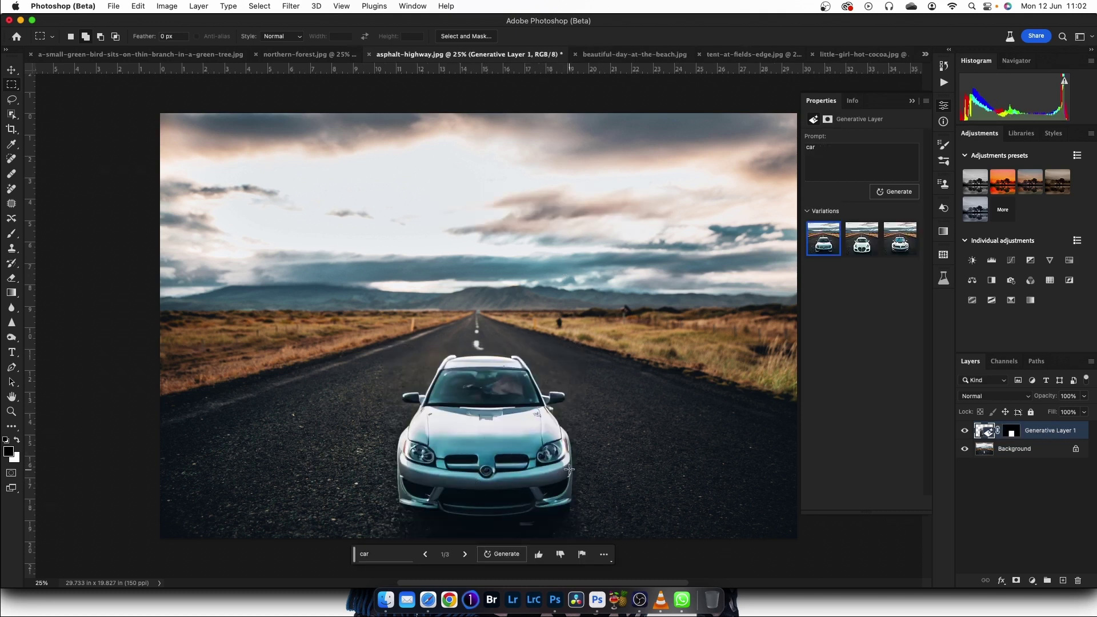
Step: Compare the car variations and apply the third one
left_click(863, 252)
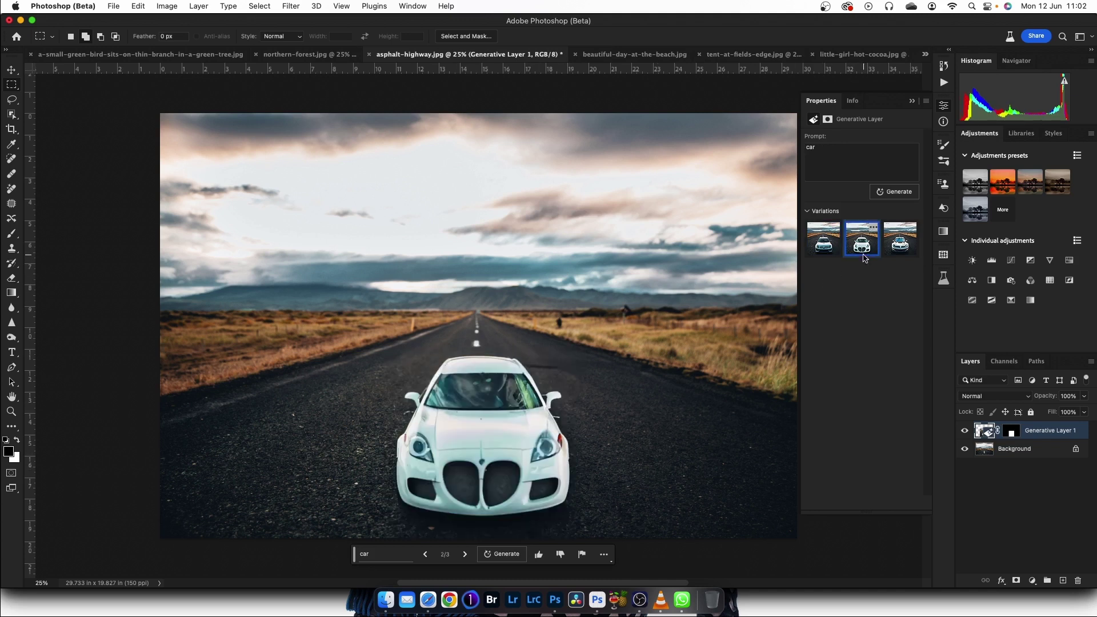
left_click(895, 255)
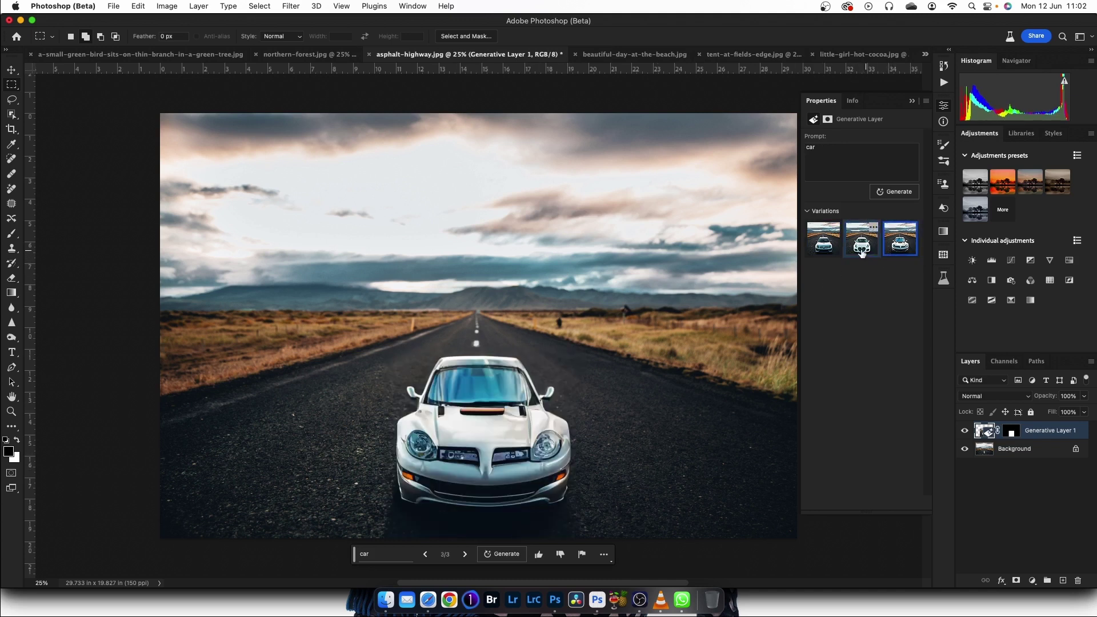
left_click(863, 253)
left_click(824, 250)
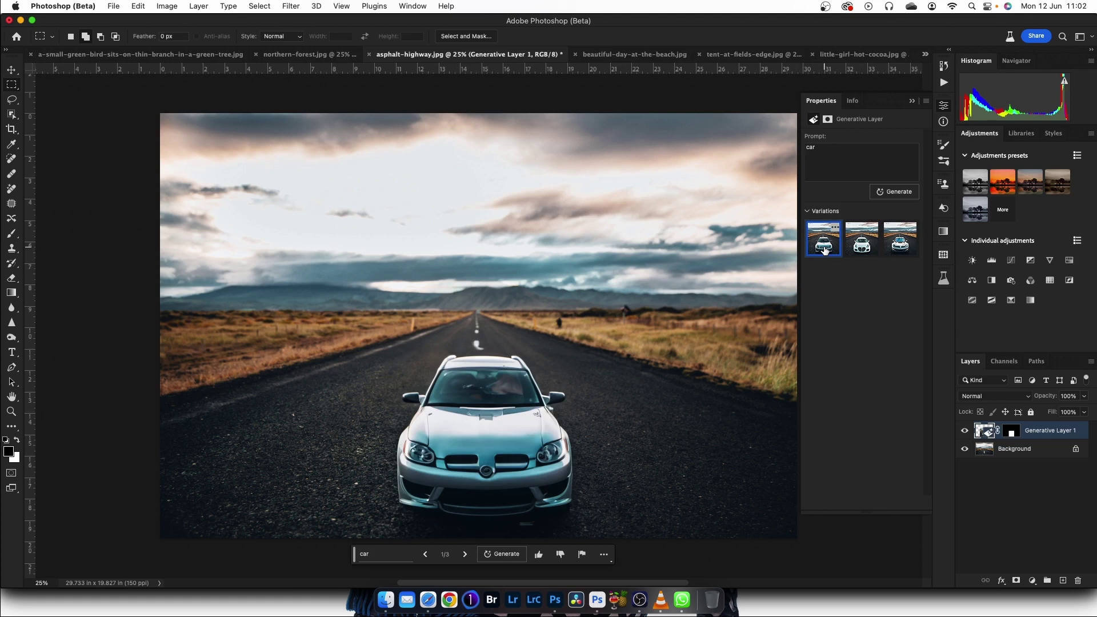
left_click(856, 250)
left_click(900, 245)
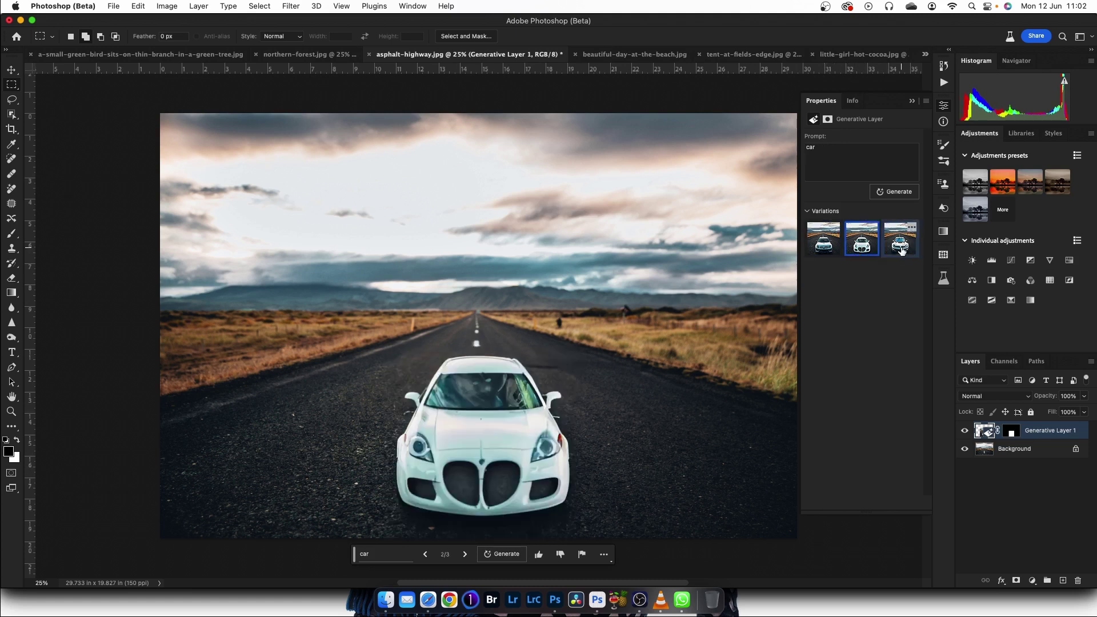
left_click(862, 245)
left_click(832, 246)
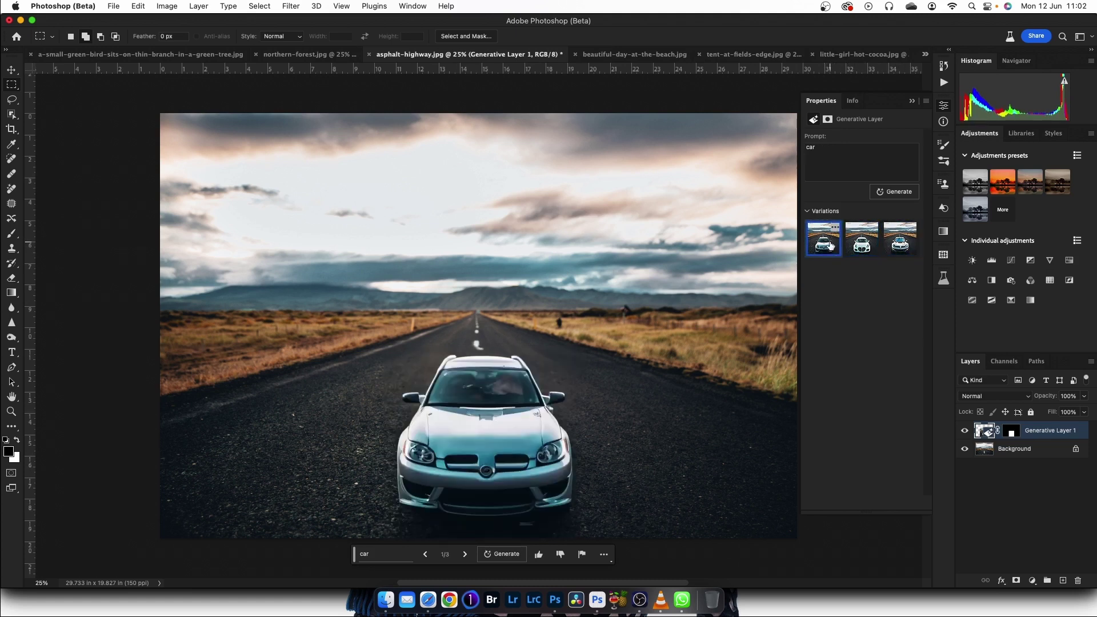
left_click(860, 247)
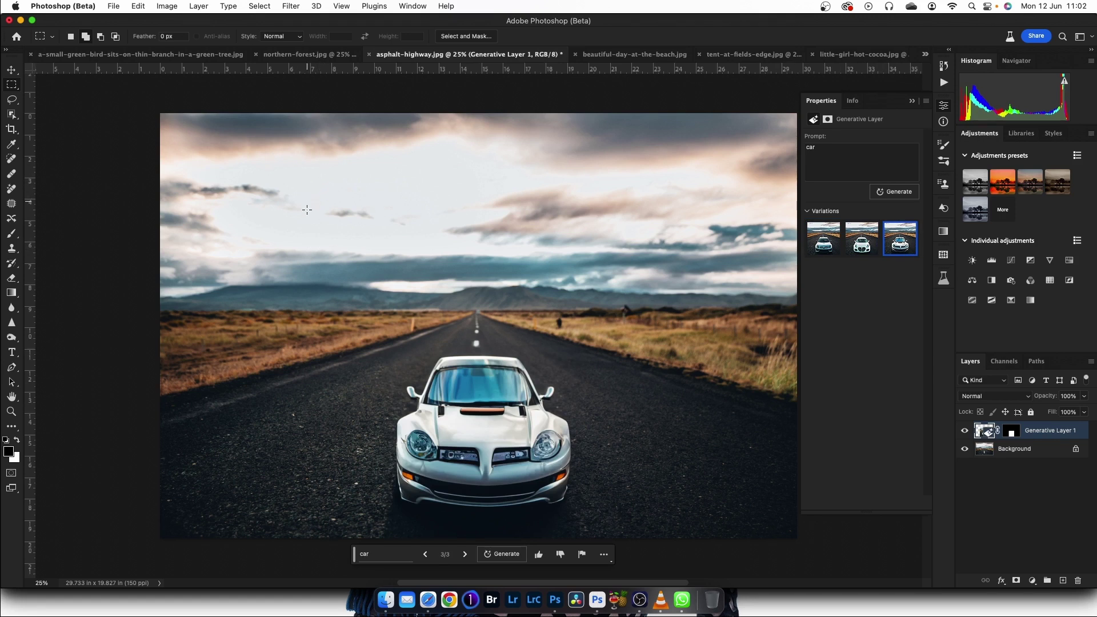
Step: Marquee a tall strip left of the road and generate a 'road light' fill
left_click_drag(309, 208, 361, 381)
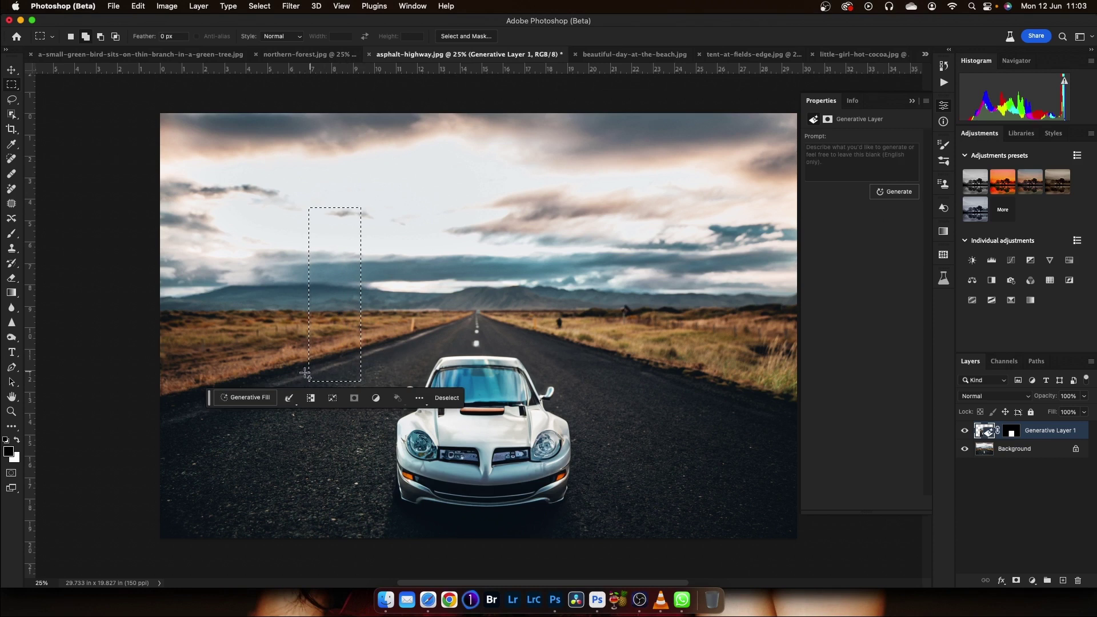
left_click(250, 400)
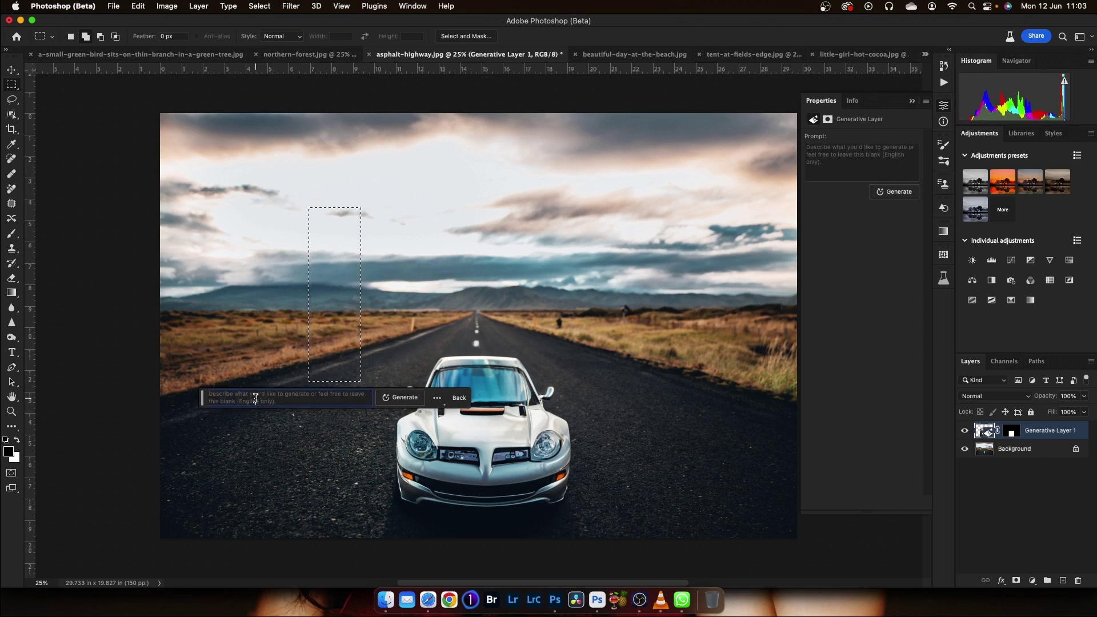
type("t")
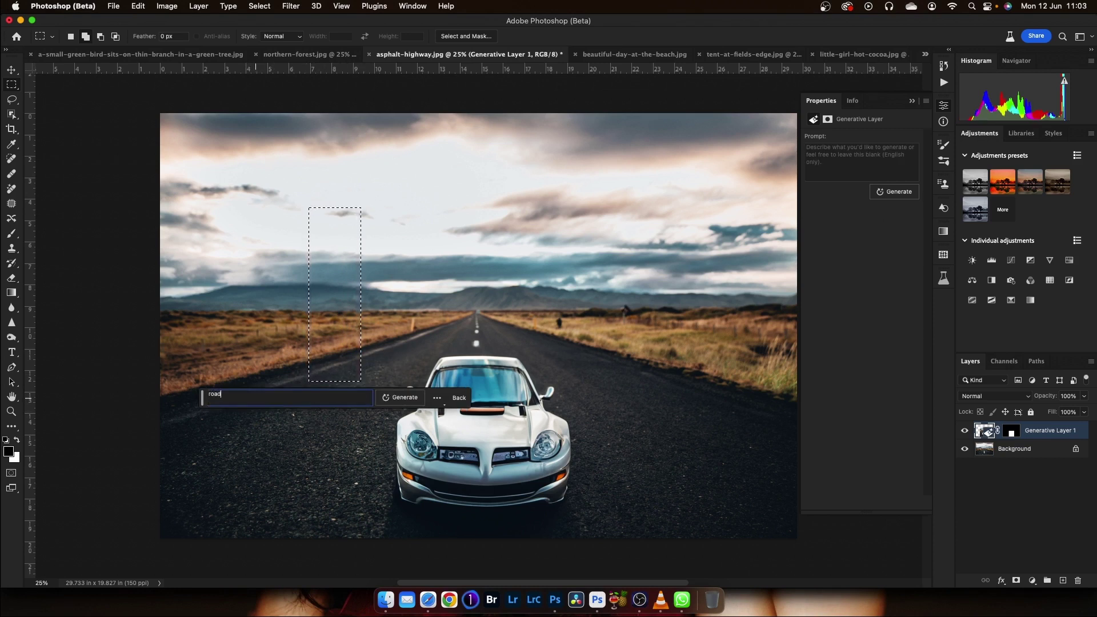
type("i")
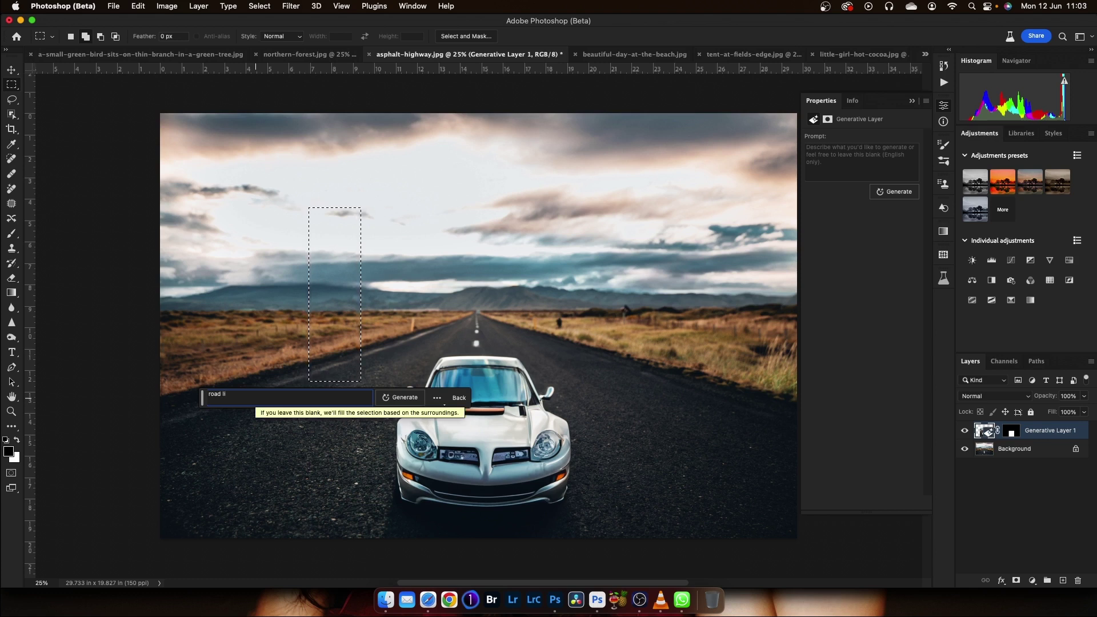
type("gfht")
key("BackSpace")
key("BackSpace")
key("BackSpace")
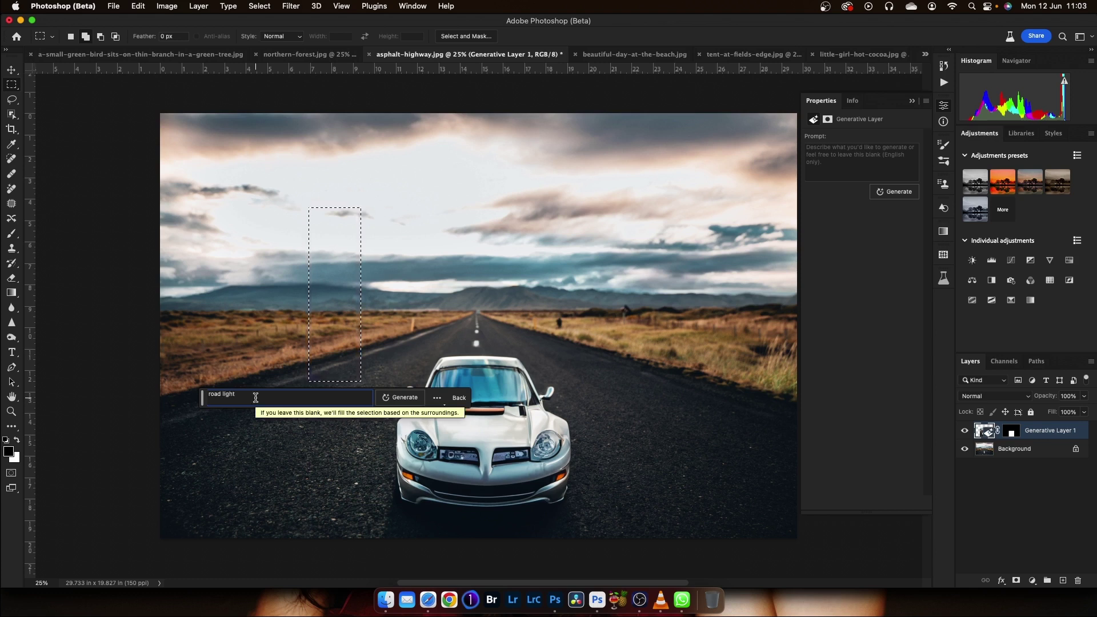
left_click(407, 406)
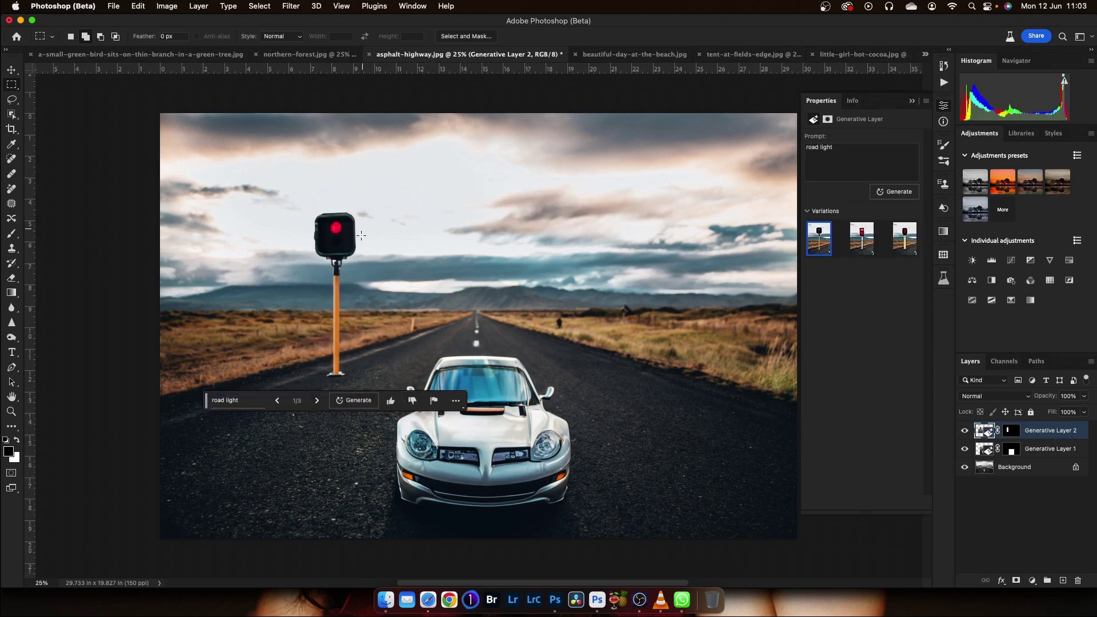
Step: Compare the traffic light variations and keep the second, a red two-lamp light
left_click(855, 250)
left_click(901, 245)
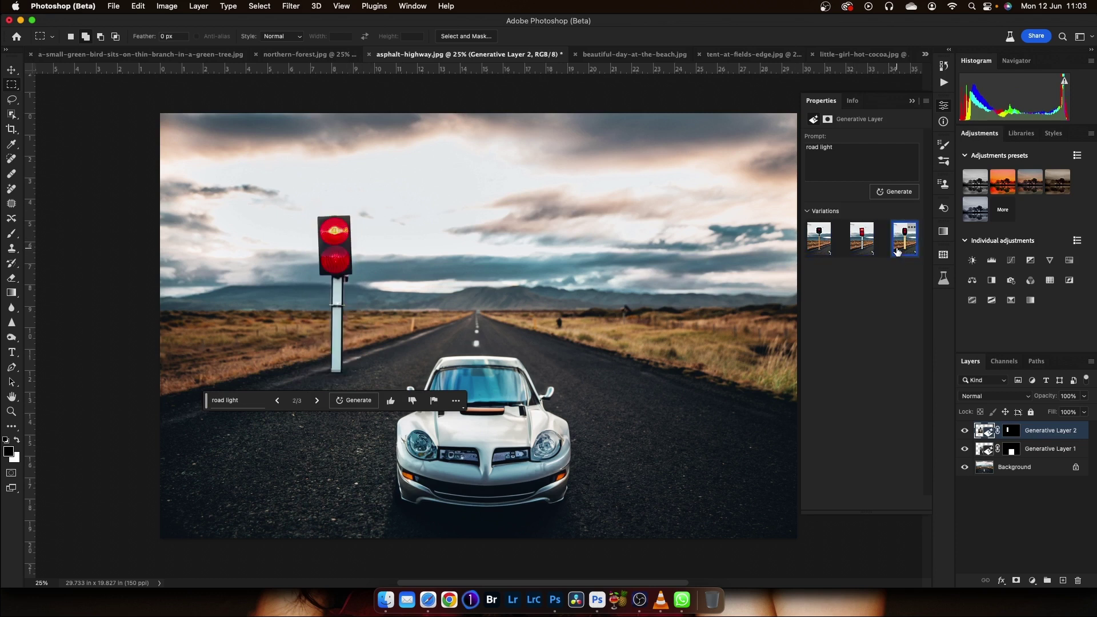
left_click(869, 249)
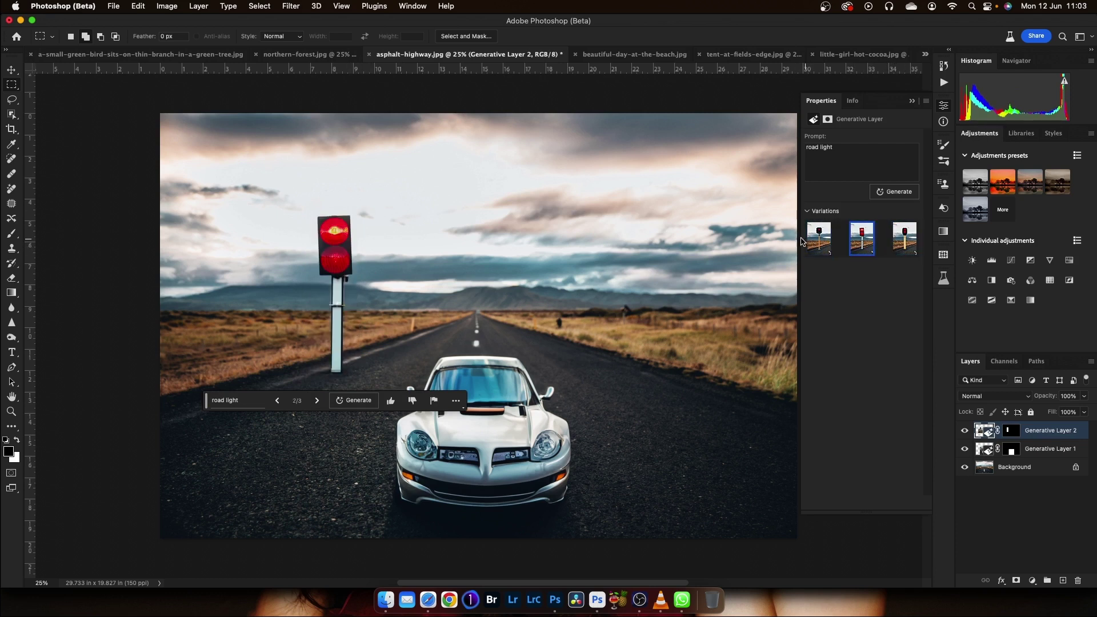
left_click(819, 251)
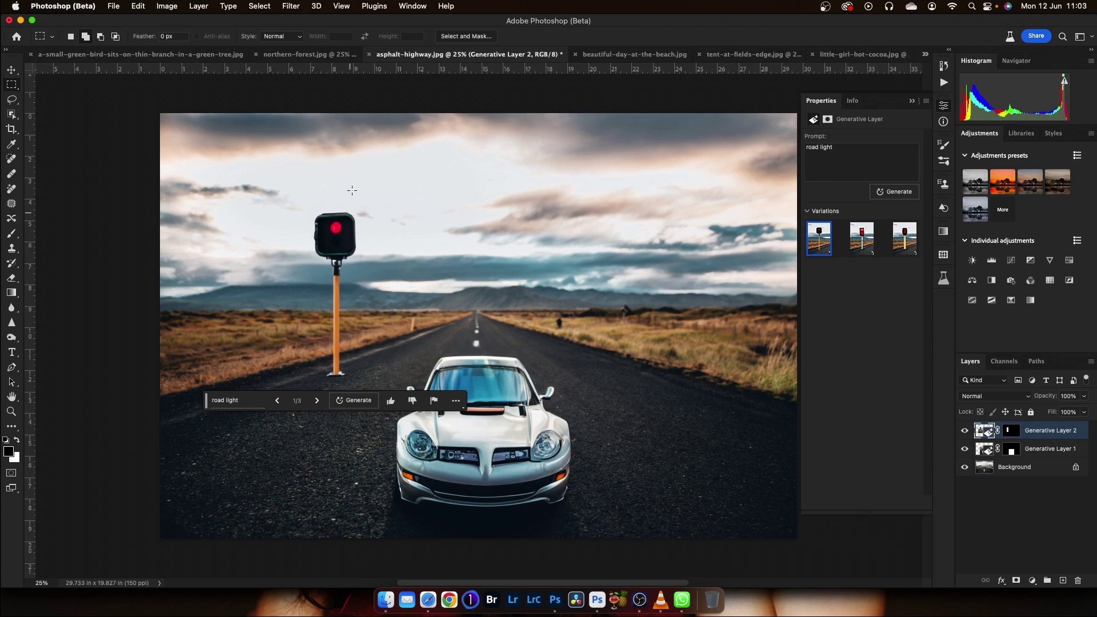
left_click(857, 248)
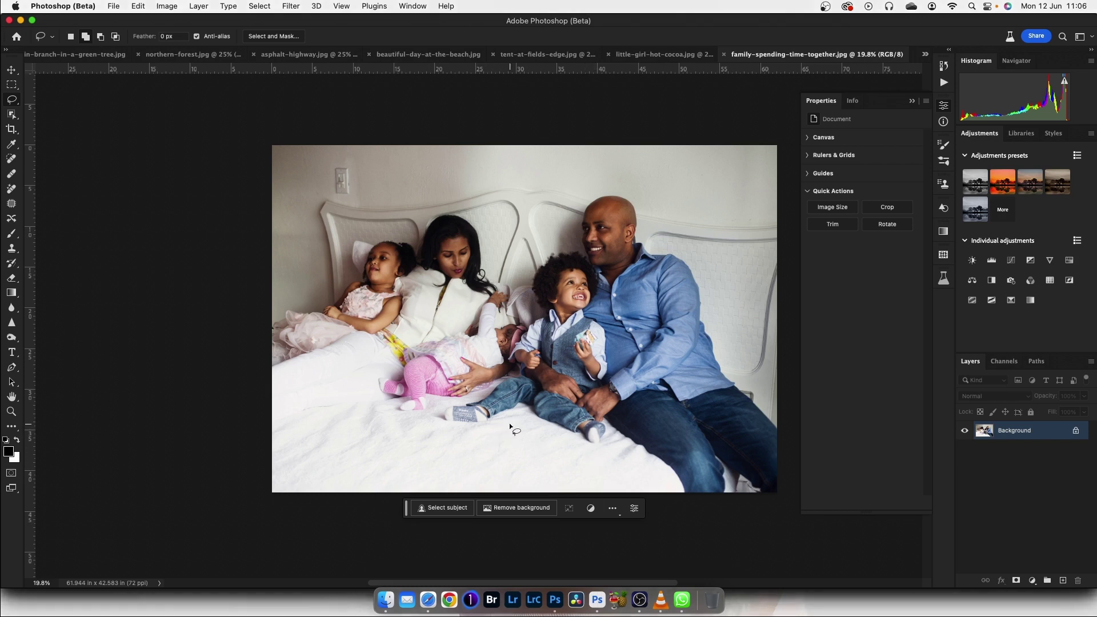
Step: Lasso an area of the bed and generative-fill it with the prompt 'breakfast'
left_click_drag(510, 427, 394, 503)
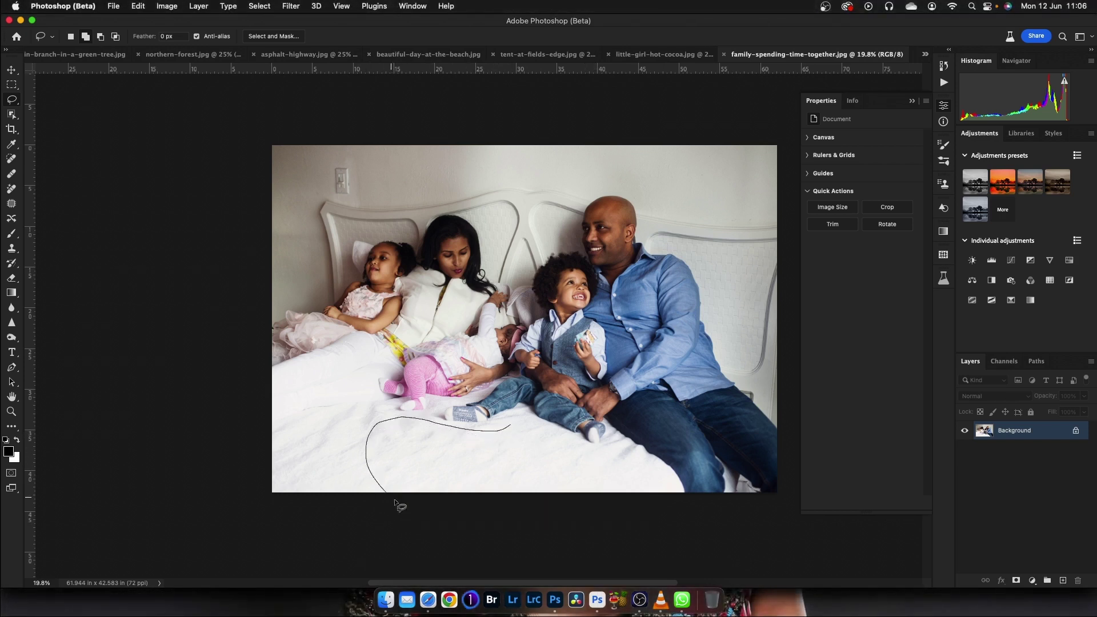
left_click_drag(394, 502, 517, 426)
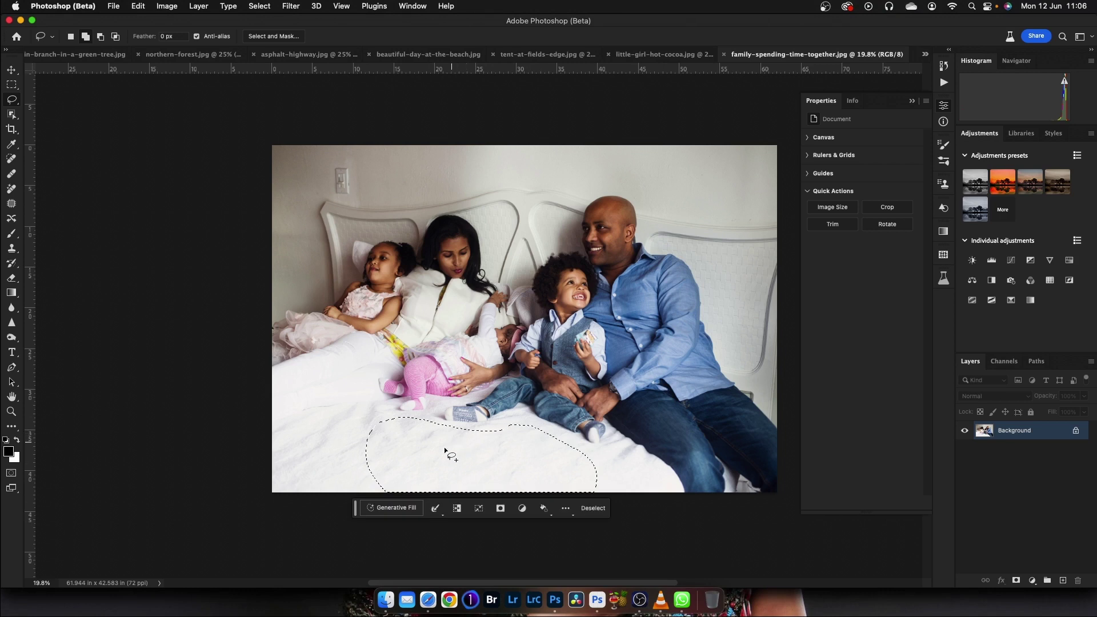
left_click(399, 509)
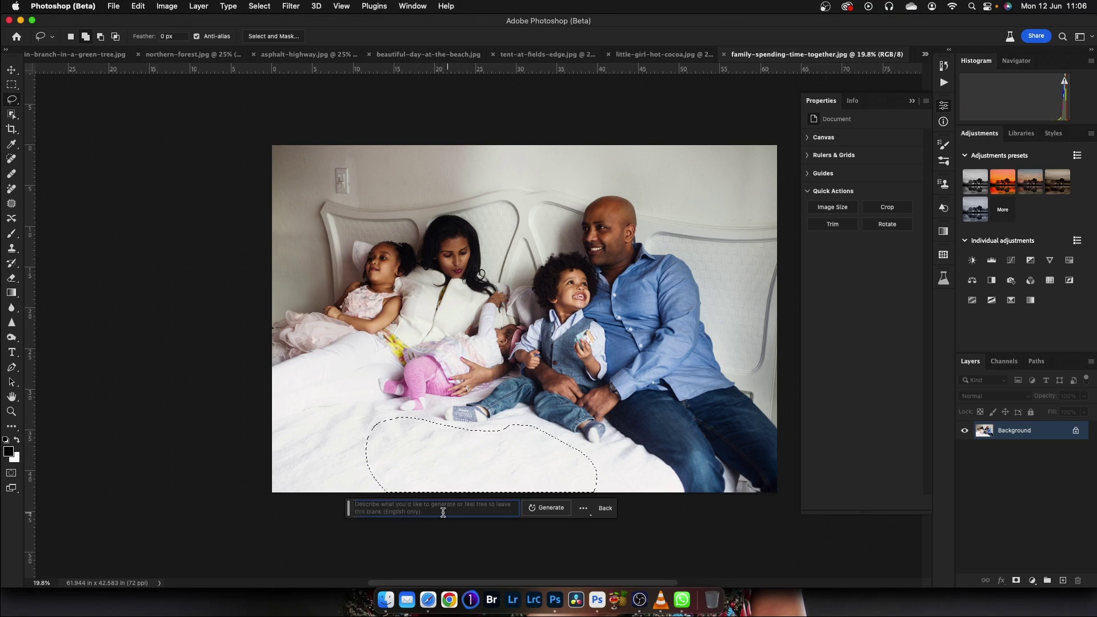
type("br")
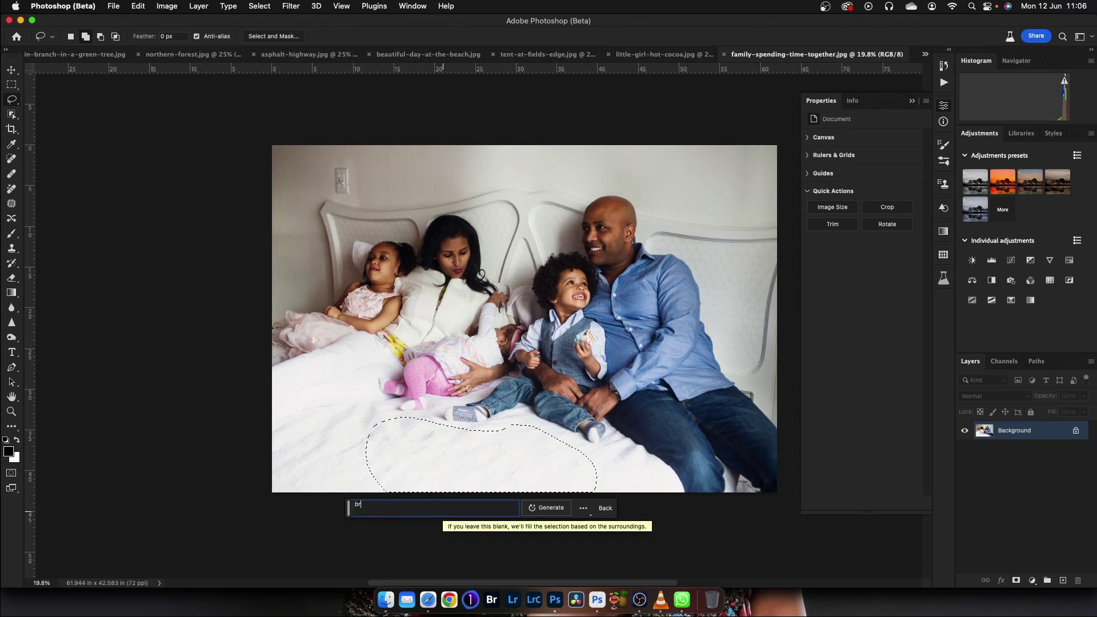
type("eakfast")
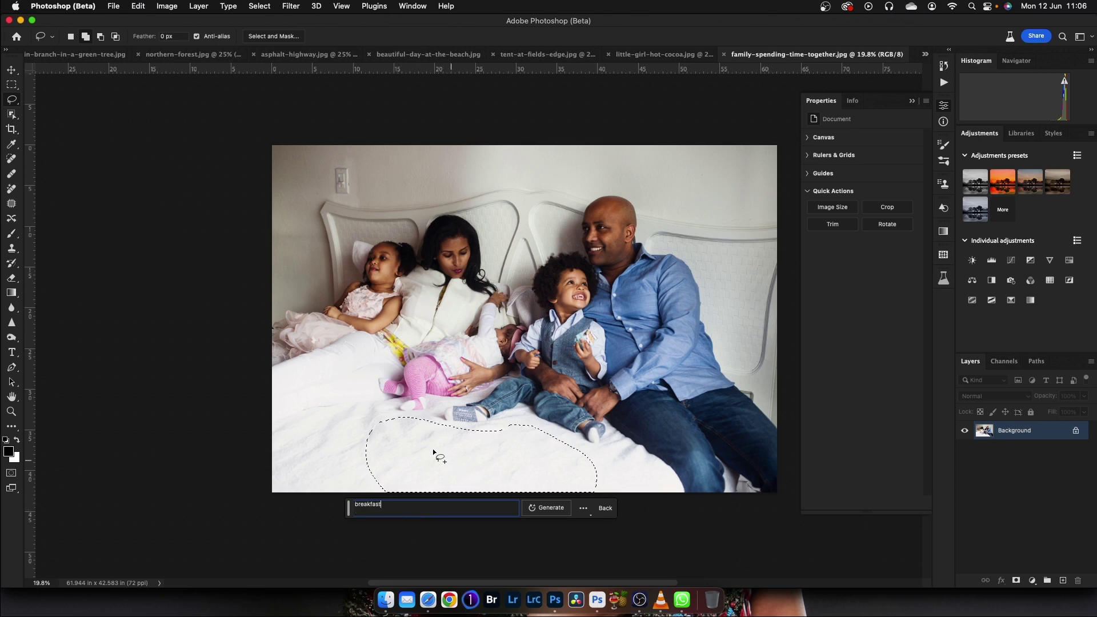
left_click(551, 507)
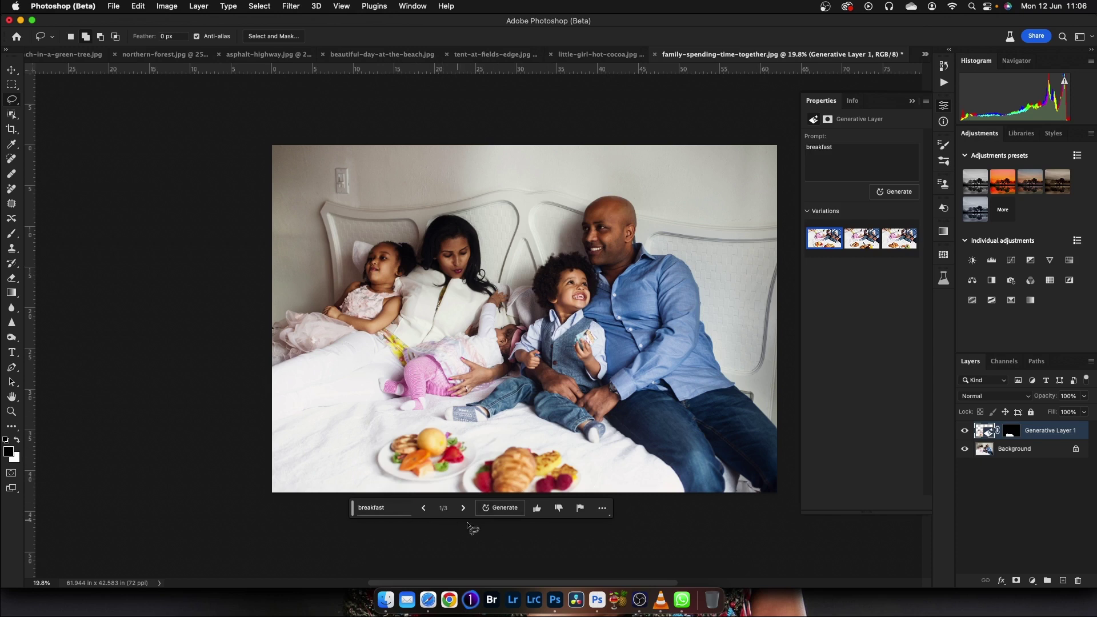
Step: Compare the breakfast variations and keep the plates-of-fruit version
left_click(866, 244)
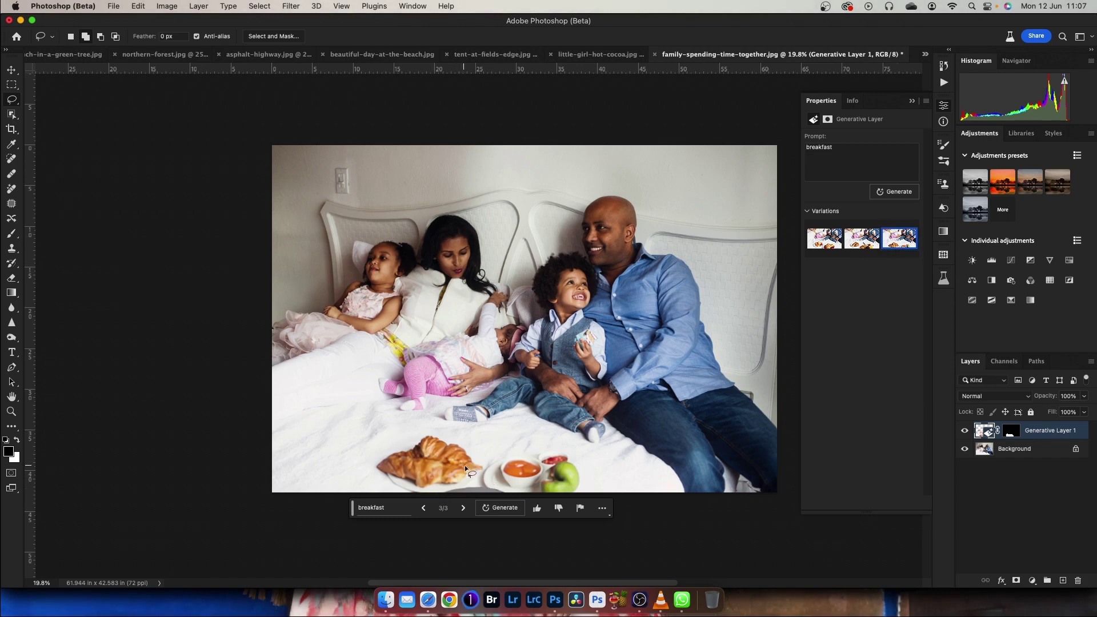
left_click(824, 239)
left_click(866, 243)
left_click(852, 245)
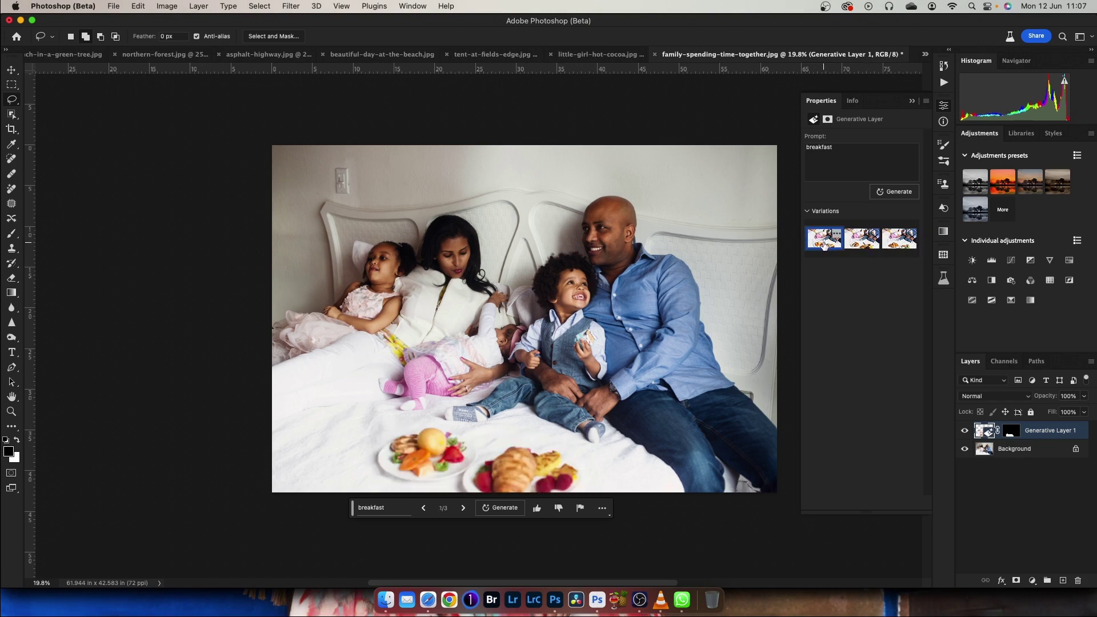